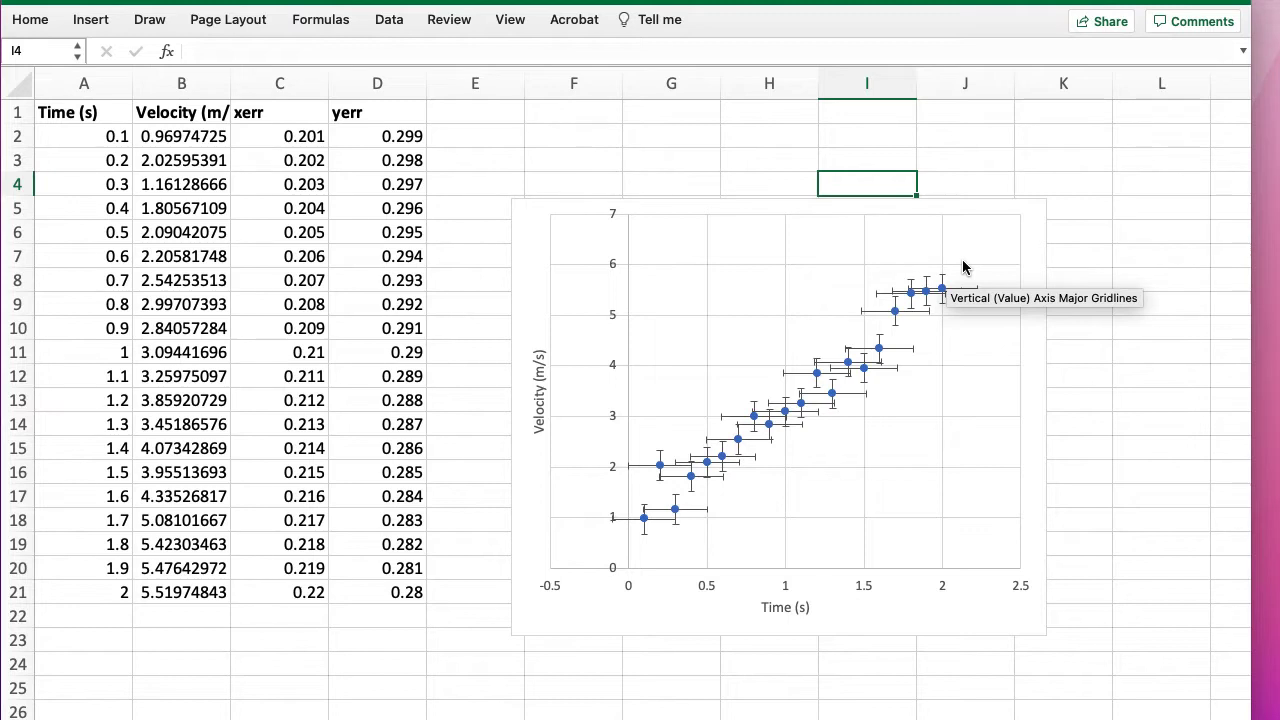
# Add a linear trendline to the velocity-time scatter chart
pyautogui.click(1037, 248)
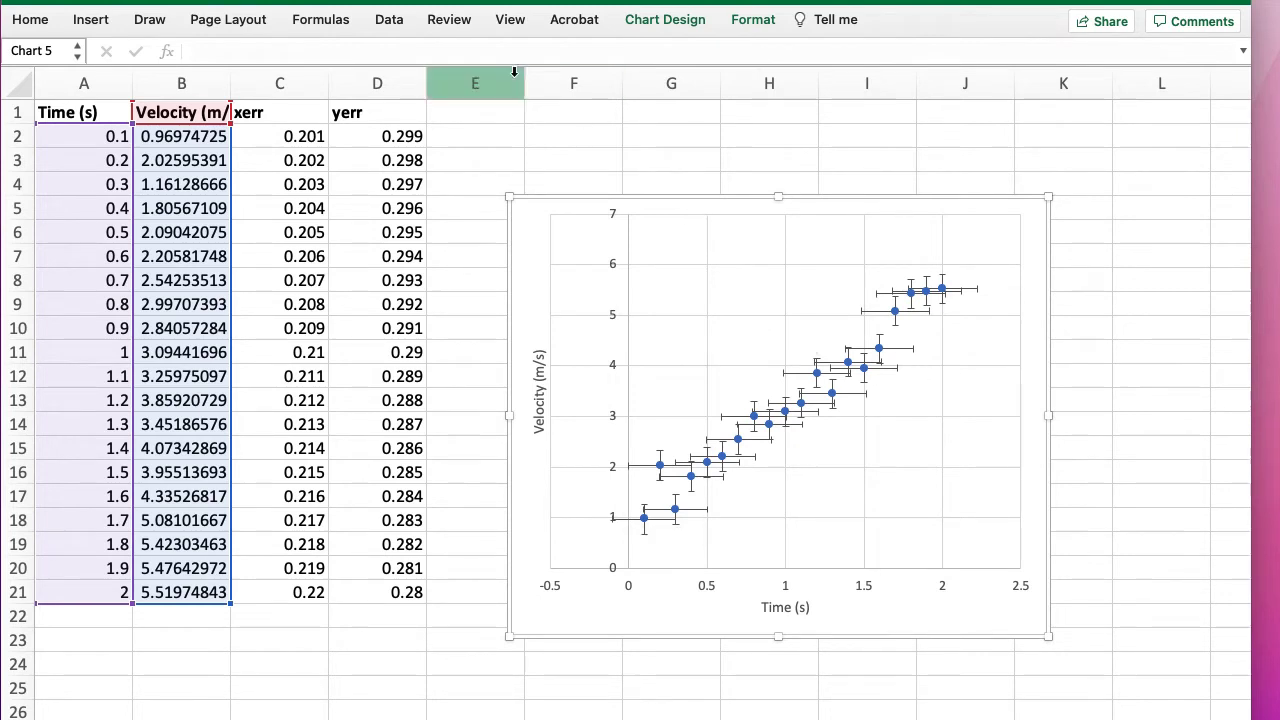
pyautogui.click(648, 20)
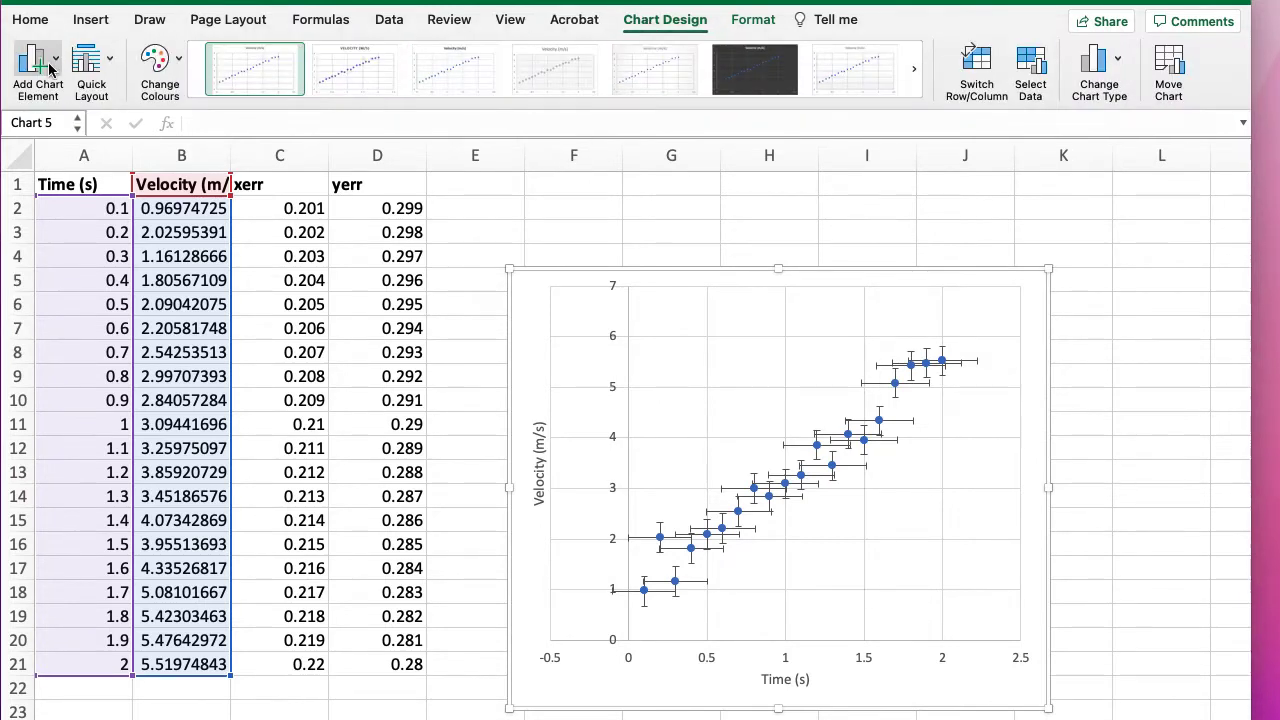
pyautogui.click(40, 60)
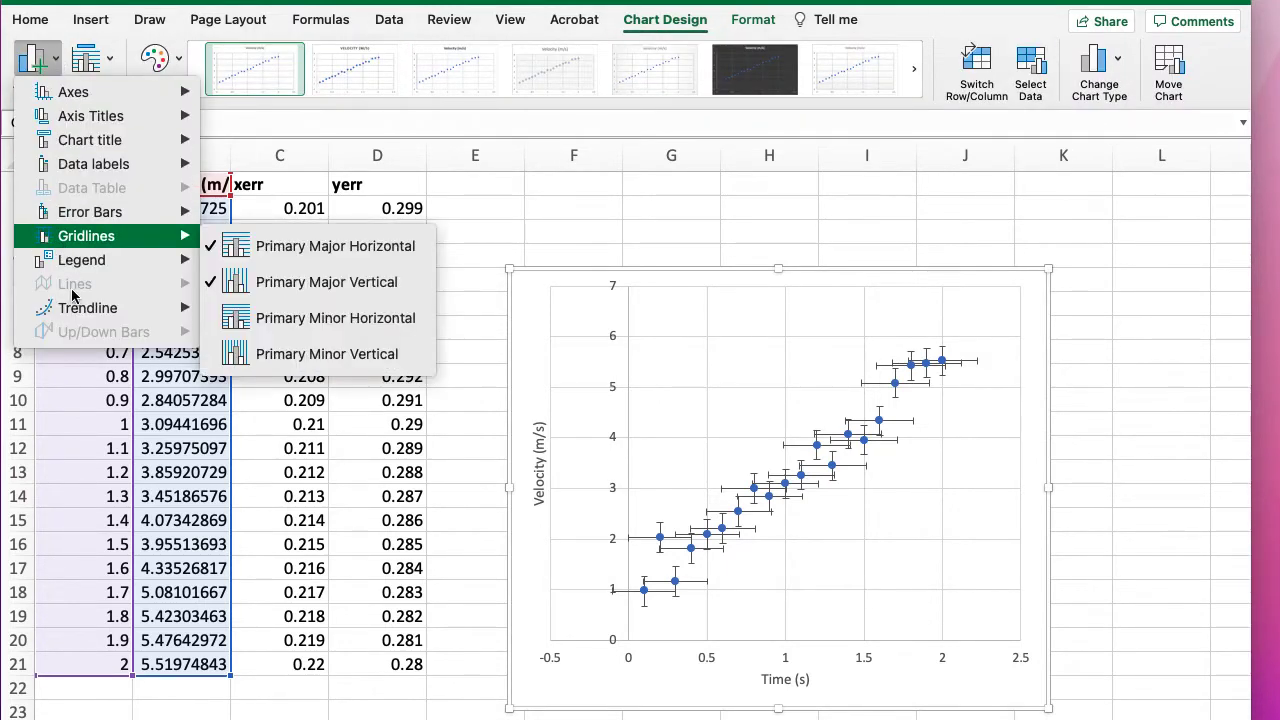
pyautogui.moveTo(114, 307)
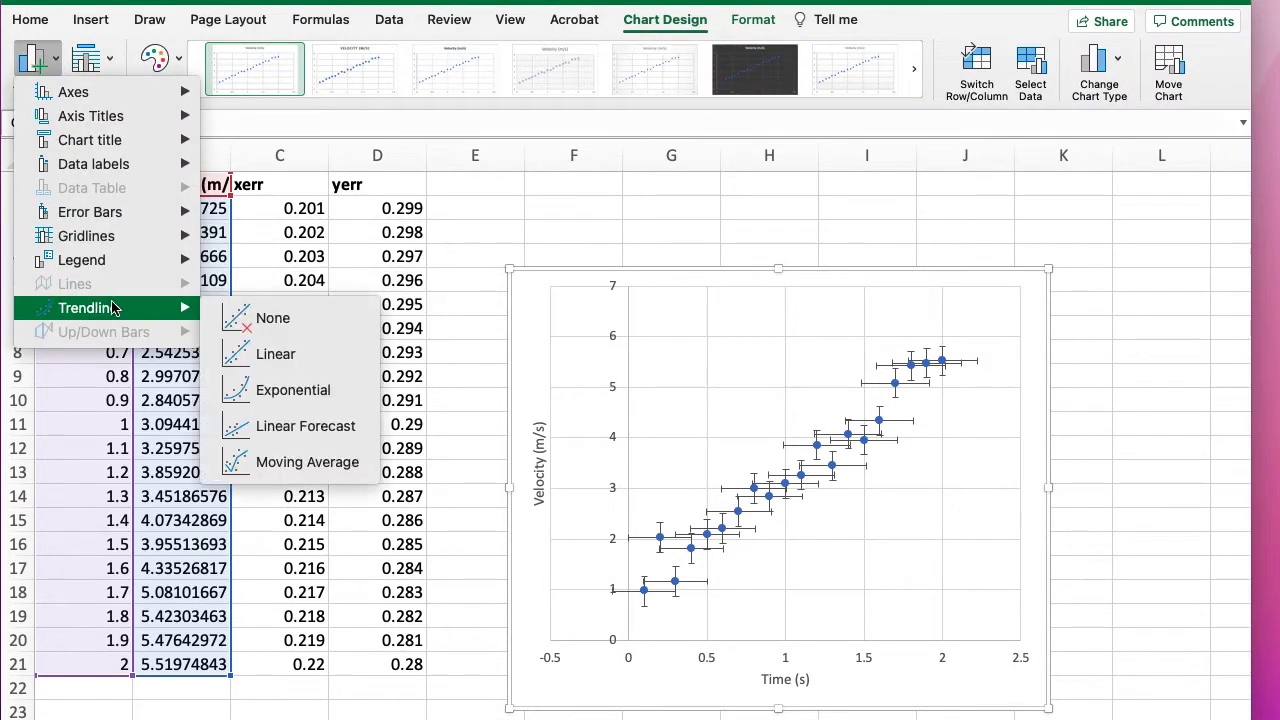
pyautogui.click(262, 364)
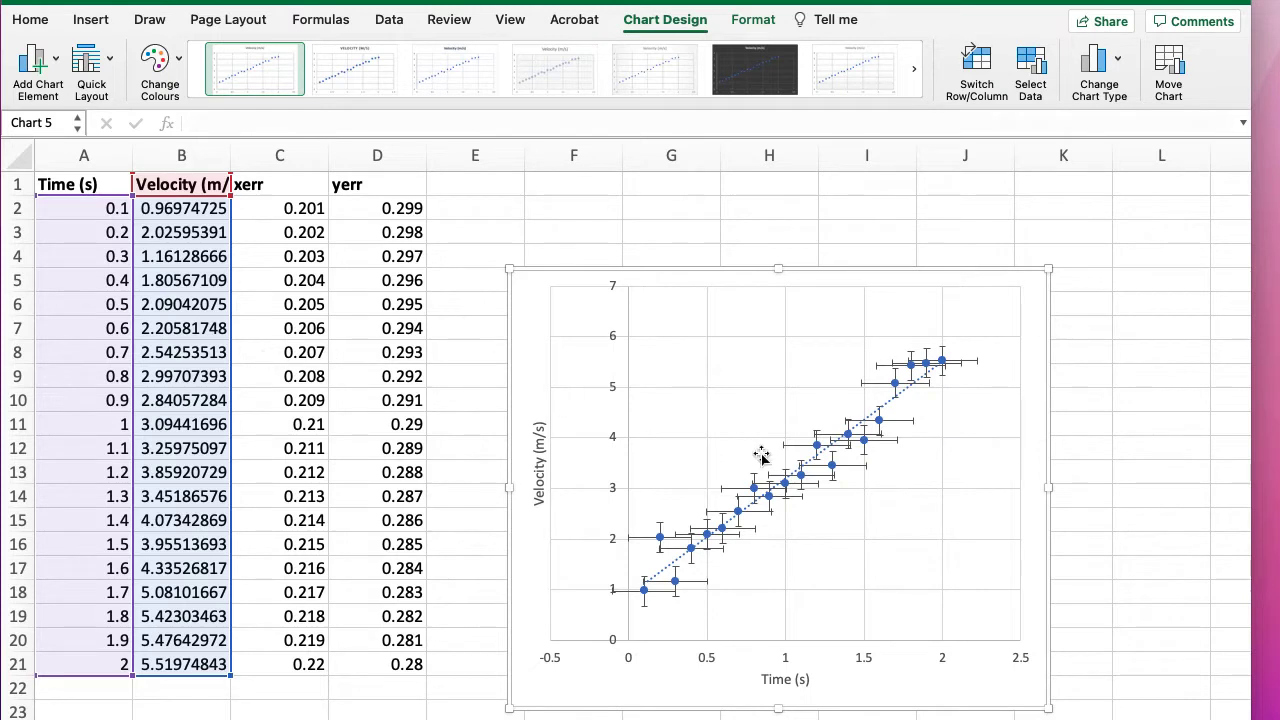
# Display the trendline's equation on the chart and move it to the clear area above the data points
pyautogui.rightClick(890, 404)
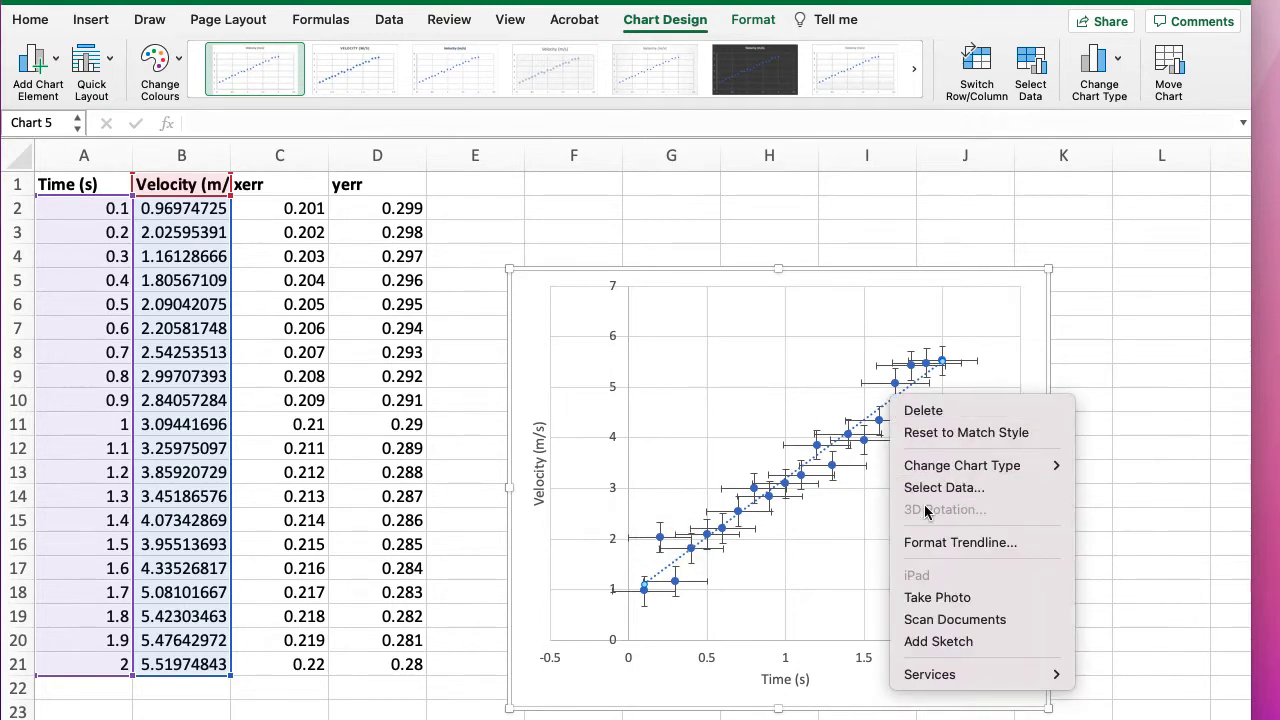
pyautogui.click(934, 542)
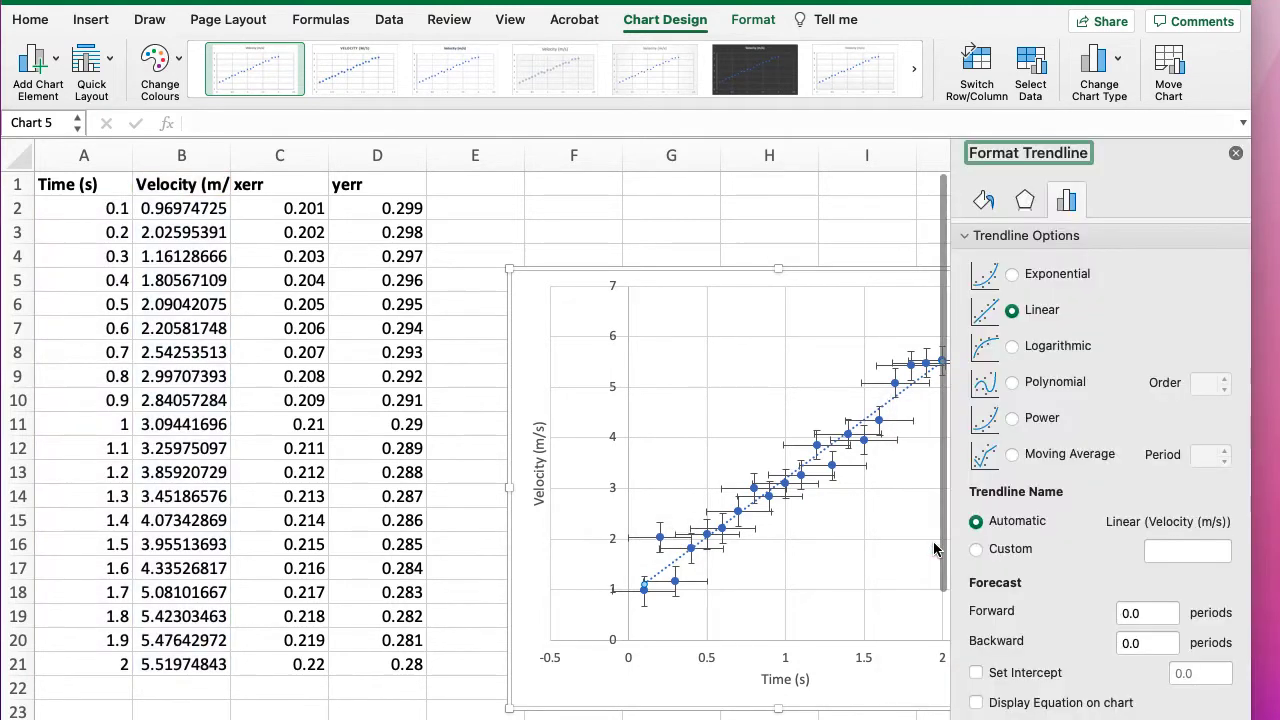
pyautogui.click(977, 703)
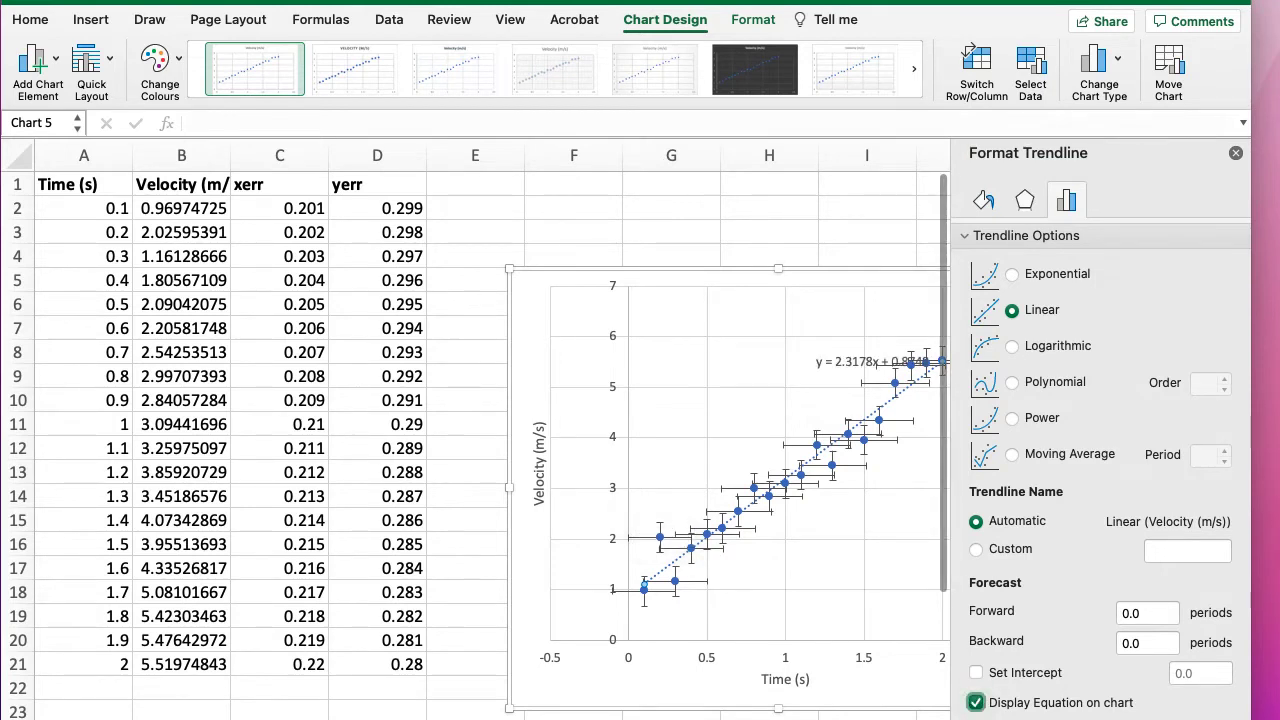
pyautogui.click(1235, 152)
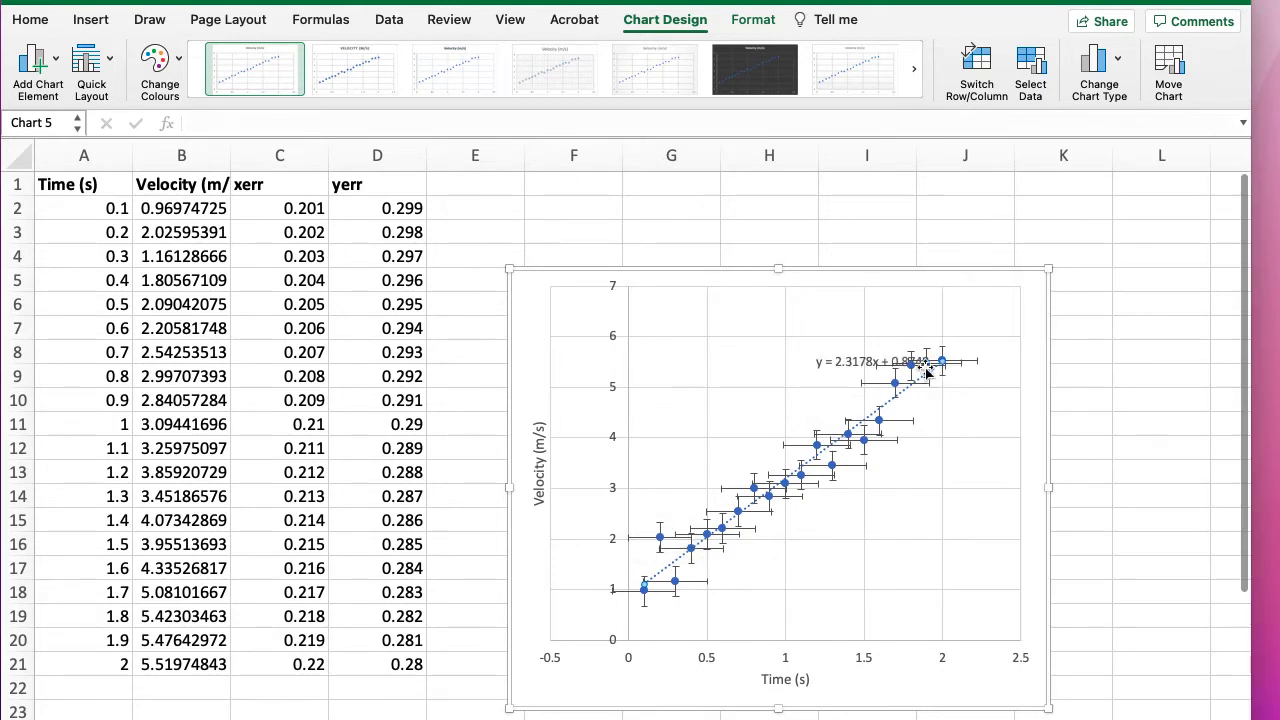
pyautogui.moveTo(829, 362); pyautogui.dragTo(745, 316)
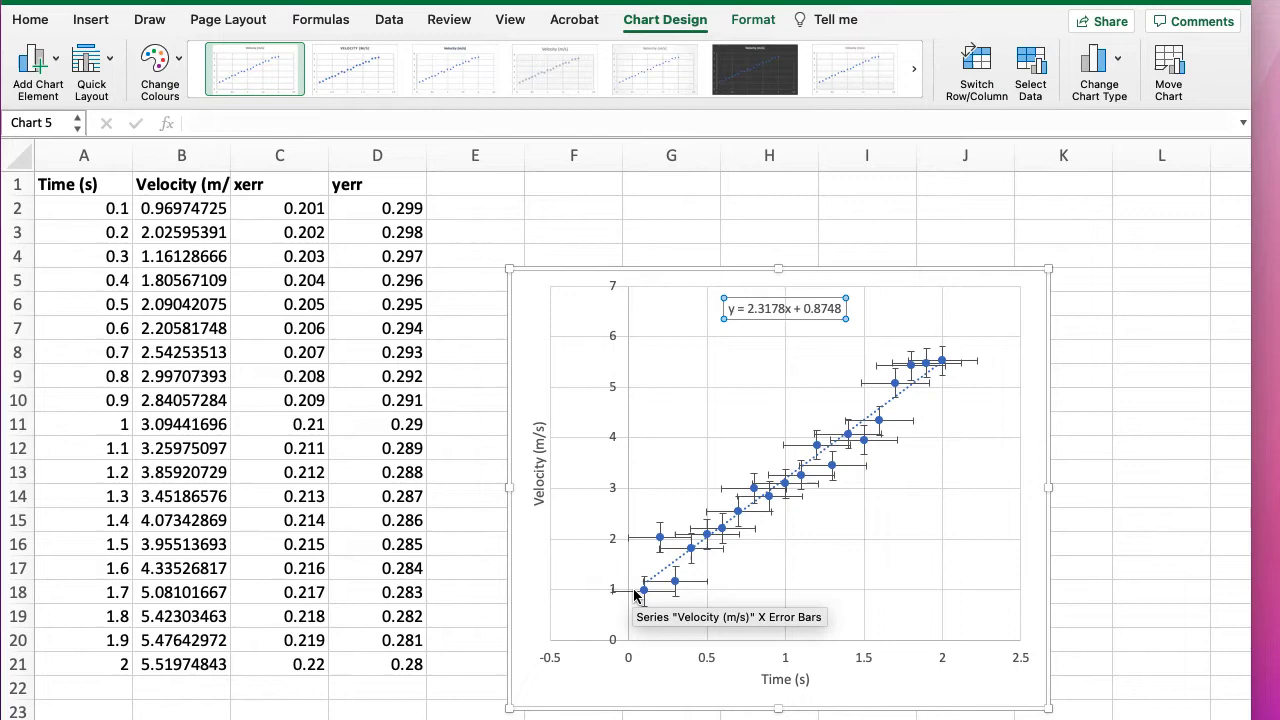
# Insert a new column before the xerr column and enter the heading Model in C1
pyautogui.click(252, 154)
pyautogui.rightClick(252, 158)
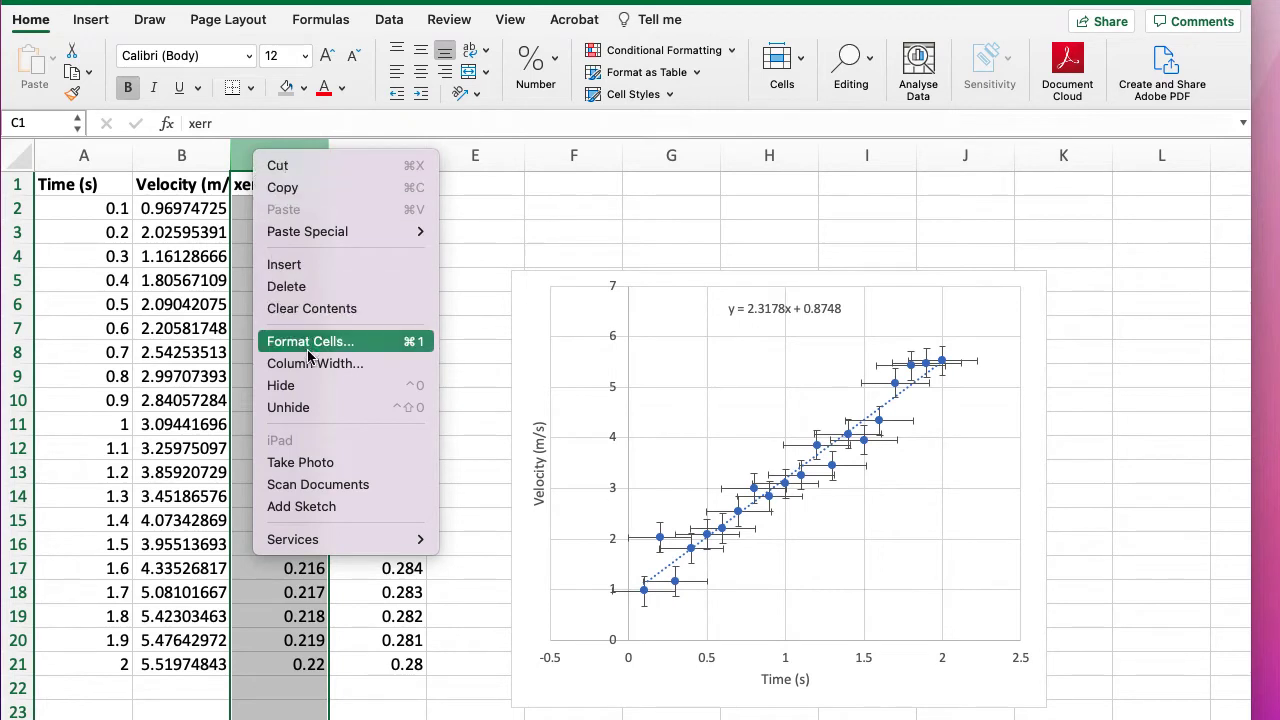
pyautogui.click(292, 264)
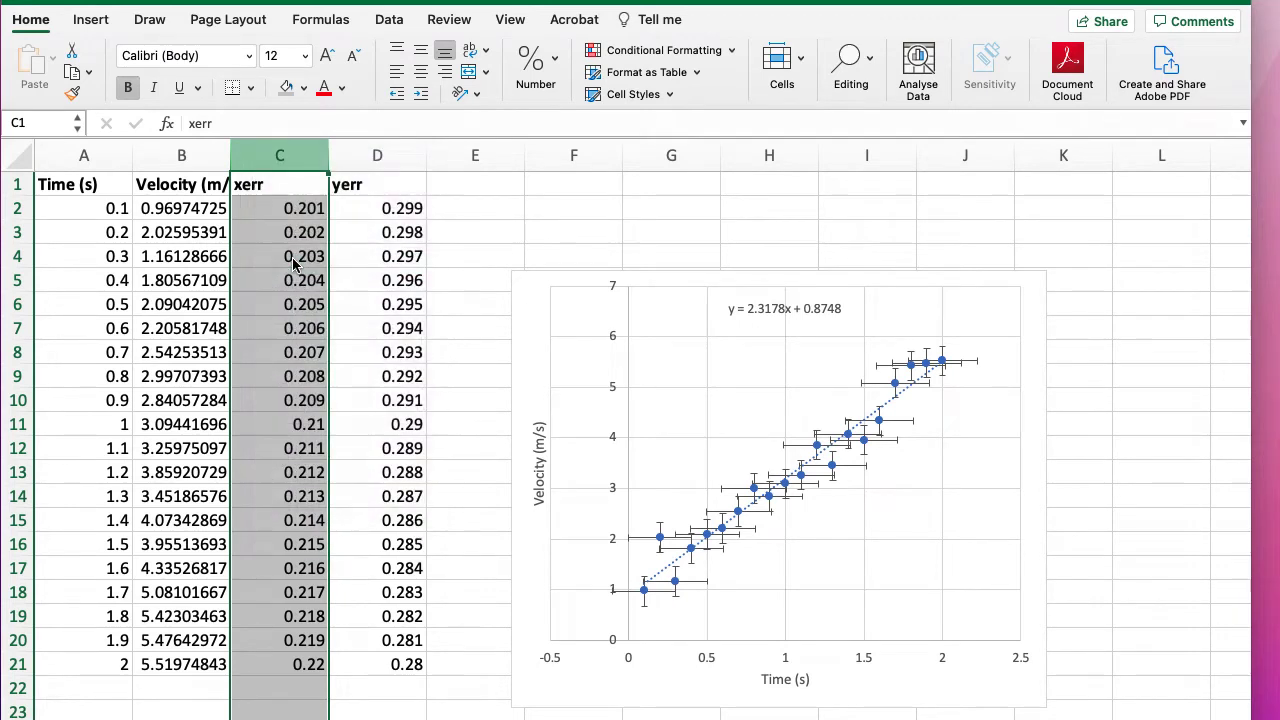
pyautogui.click(270, 185)
pyautogui.write('Model')
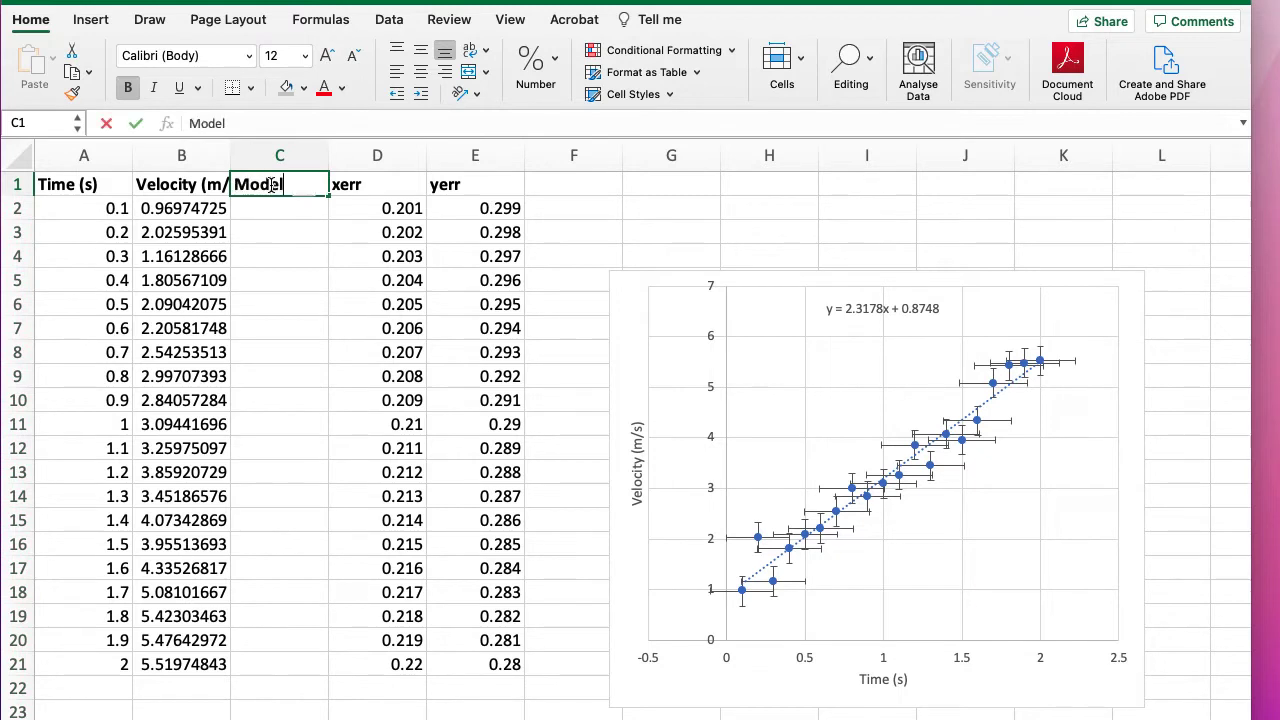
pyautogui.press('Return')
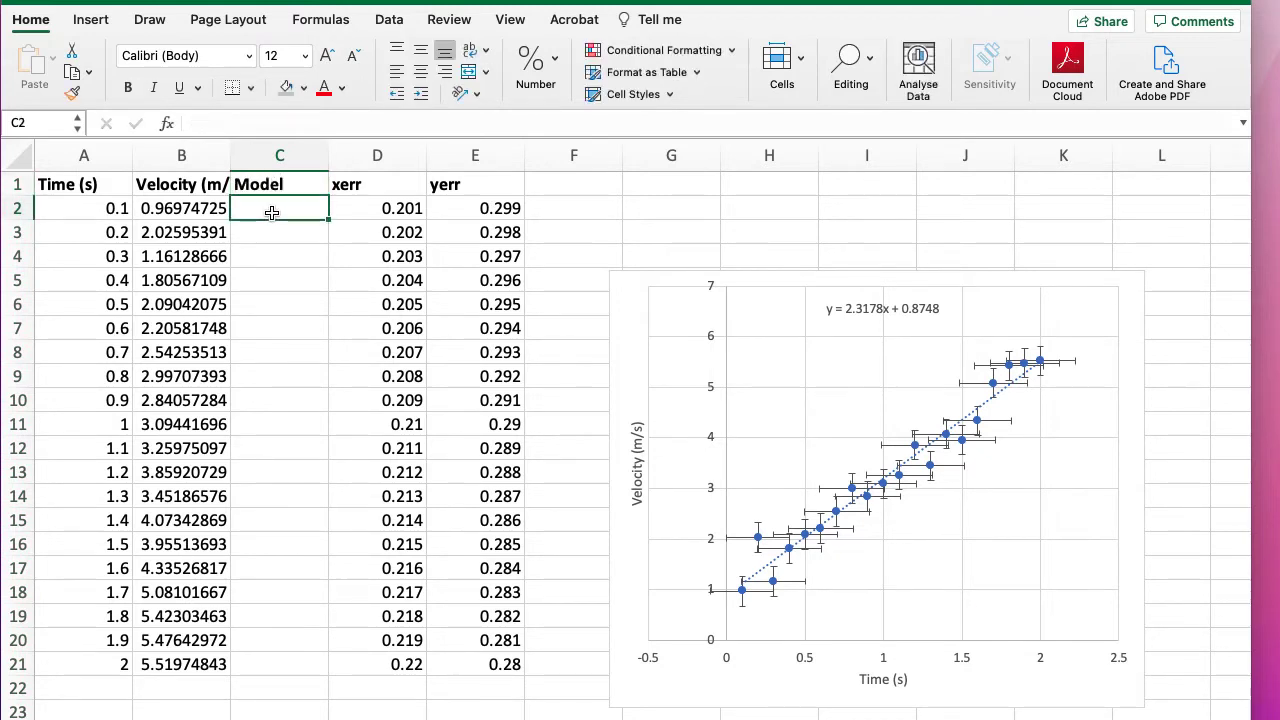
# Enter the label Gradient in G2 and the value 2.0 in H2
pyautogui.click(650, 207)
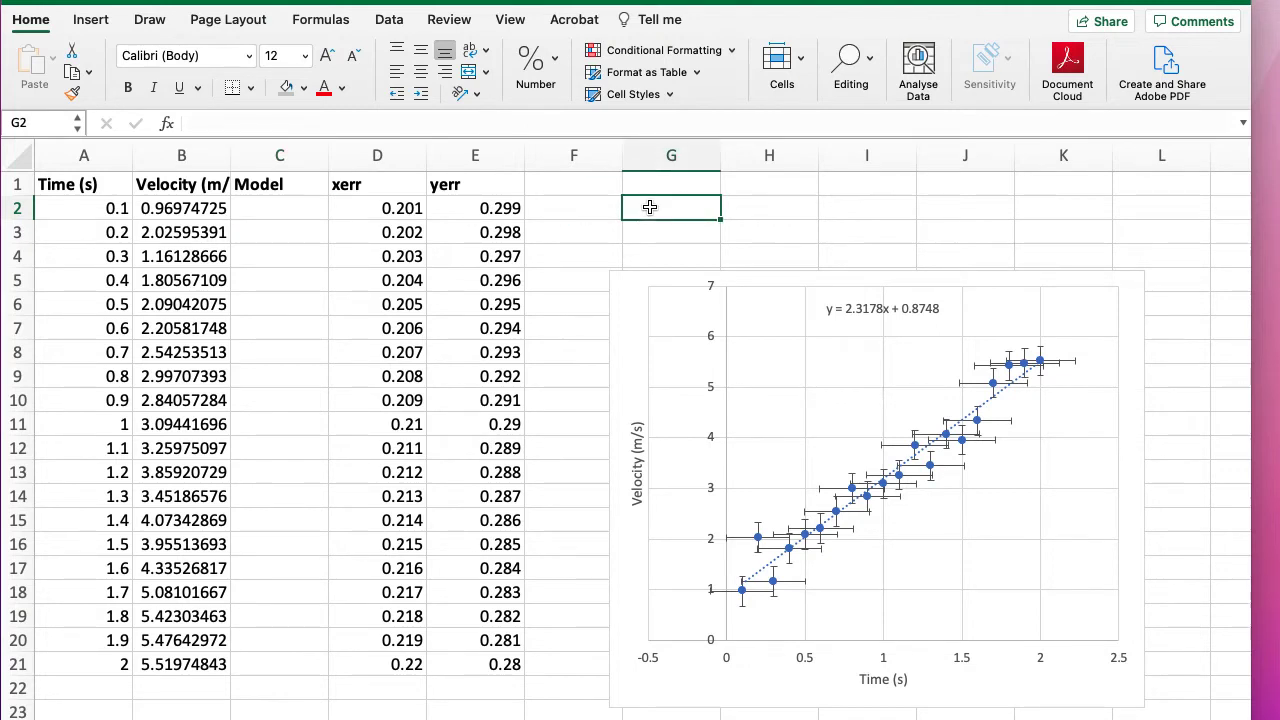
pyautogui.write('Gradient')
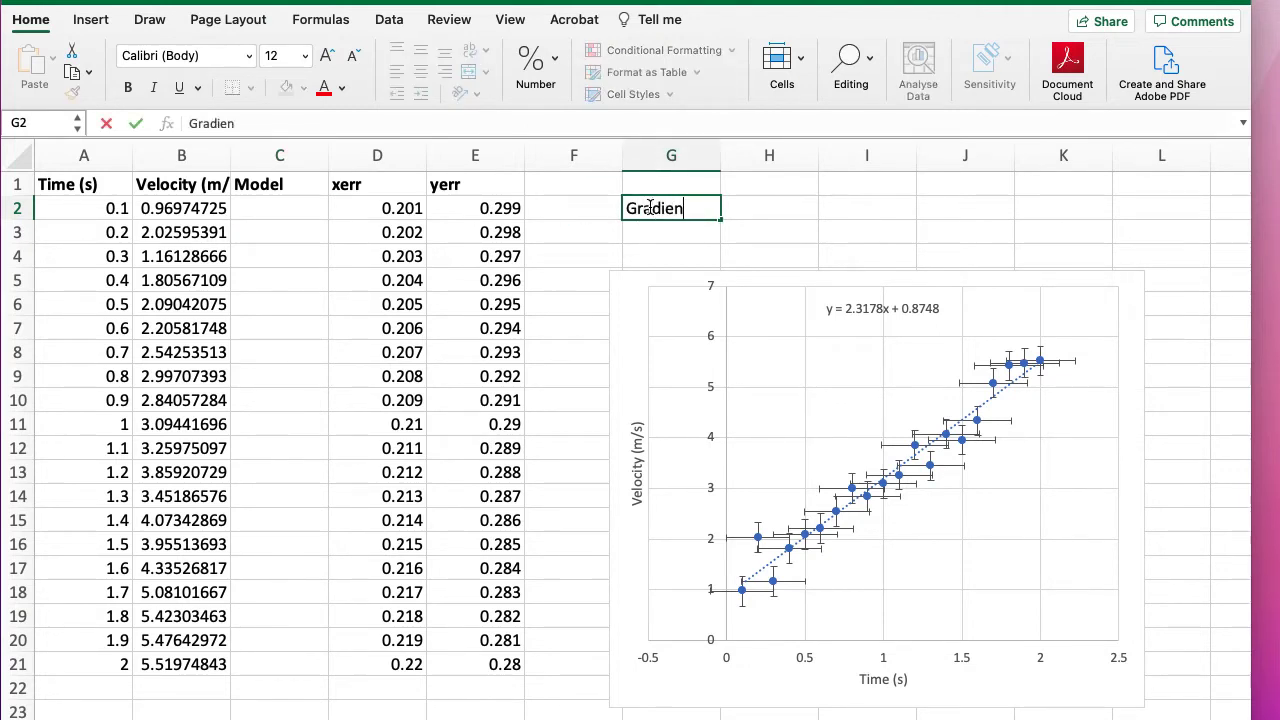
pyautogui.click(773, 205)
pyautogui.write('2.0')
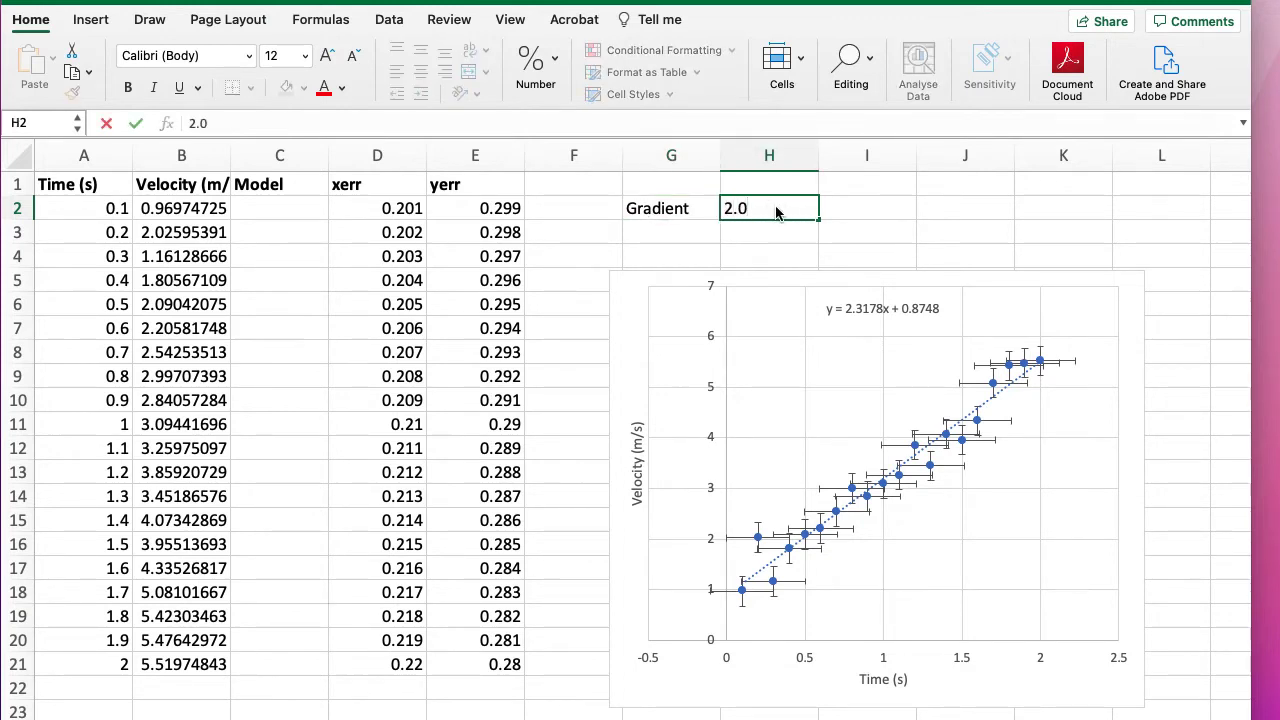
pyautogui.press('Return')
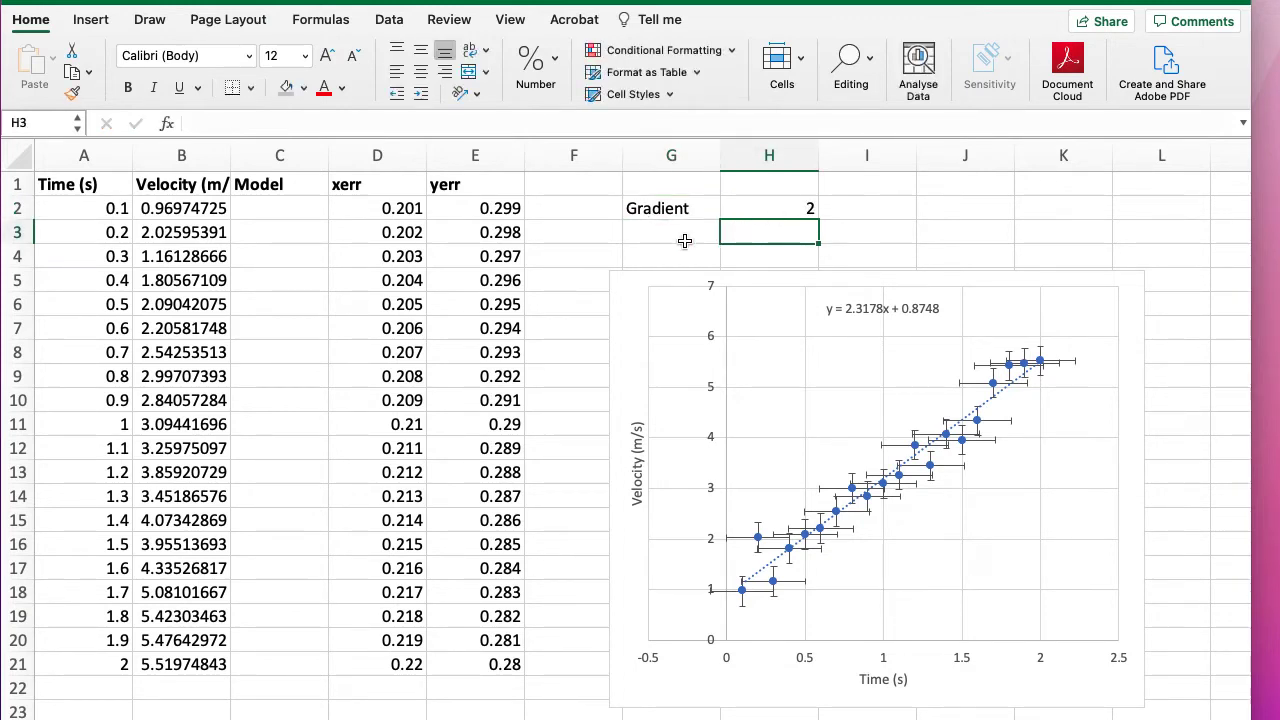
# Enter the label Intercept in G3 and the value 1 in H3
pyautogui.click(663, 231)
pyautogui.write('Intercept')
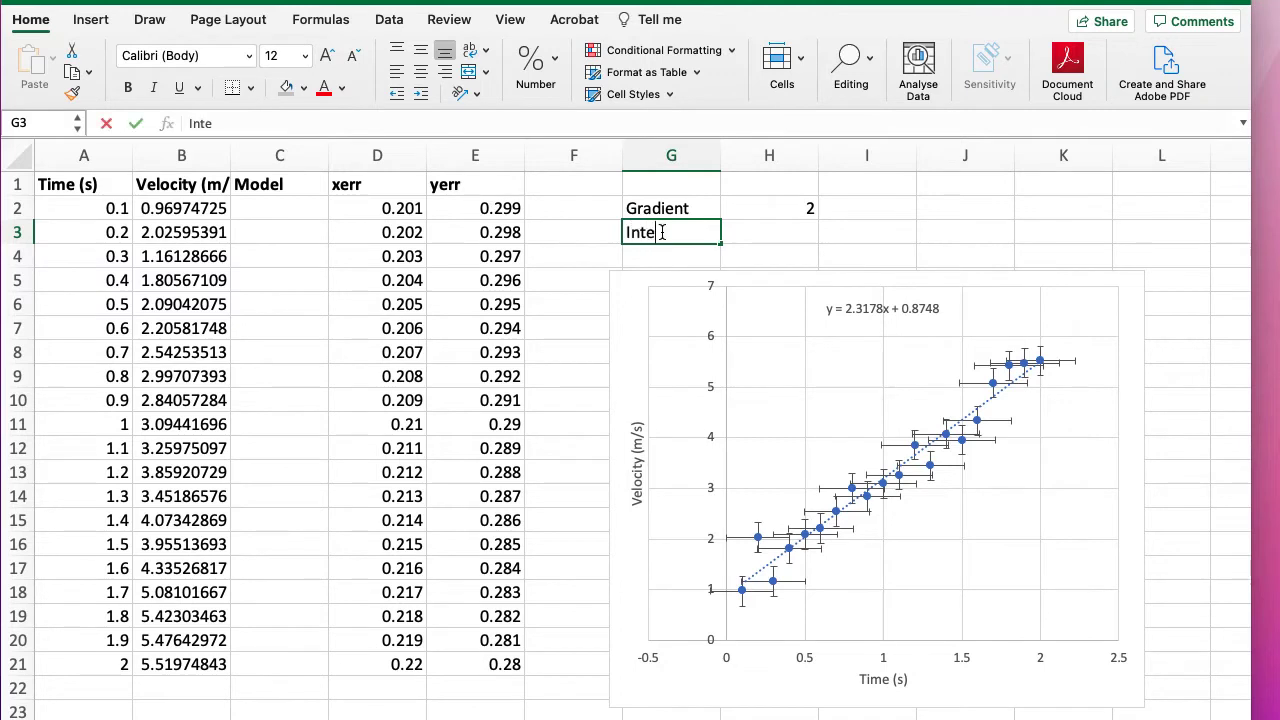
pyautogui.click(761, 232)
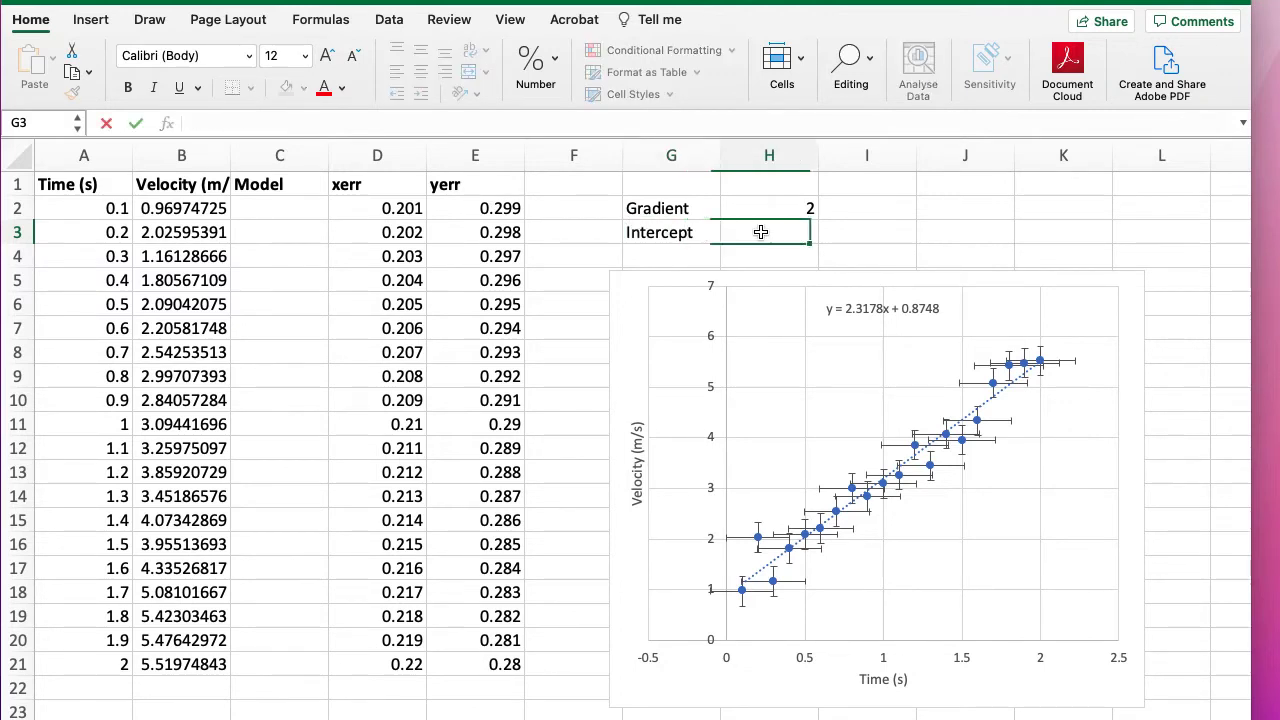
pyautogui.write('1')
pyautogui.press('Return')
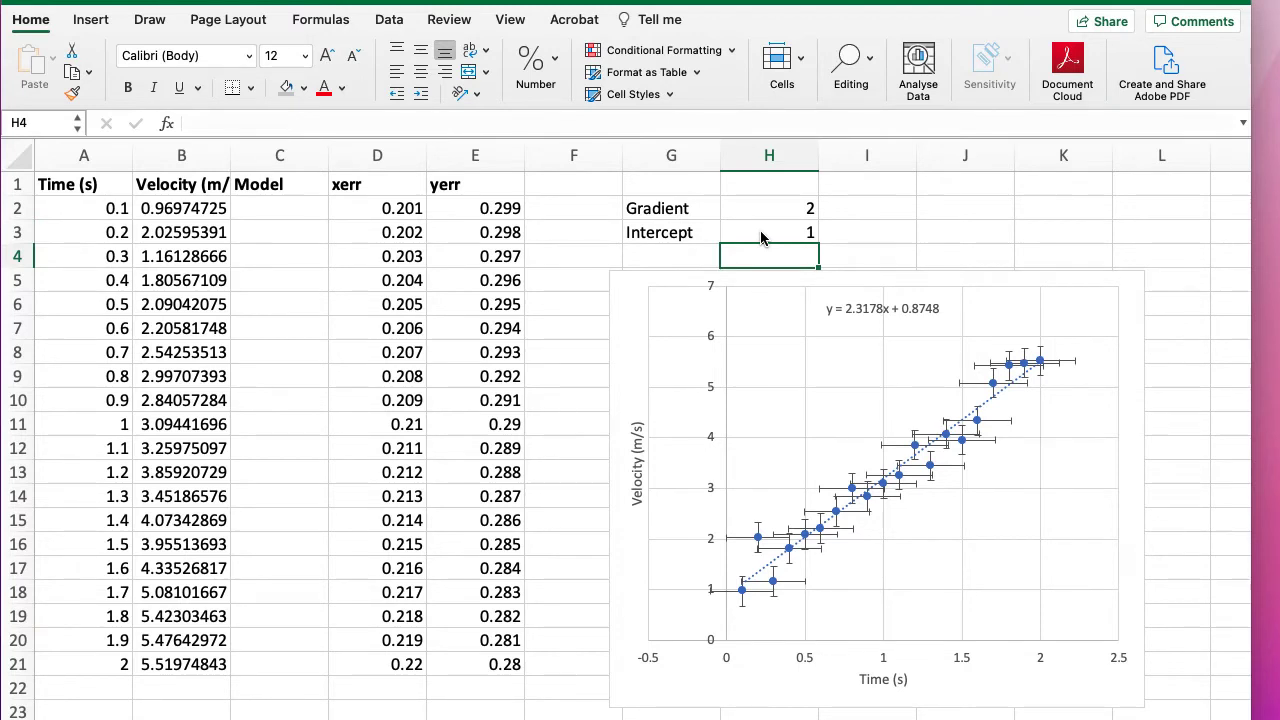
# Enter the straight-line model formula =H2*A2+H3 in C2 using the gradient, time and intercept cells
pyautogui.click(278, 212)
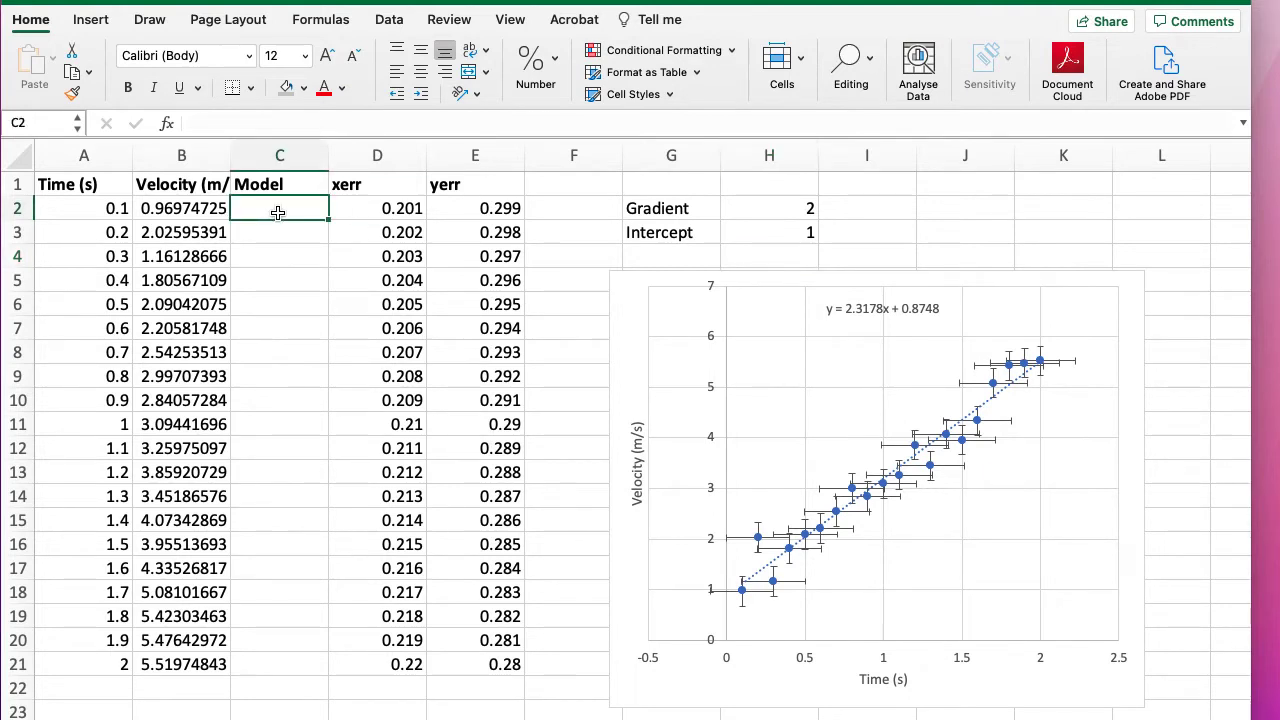
pyautogui.write('=')
pyautogui.click(769, 208)
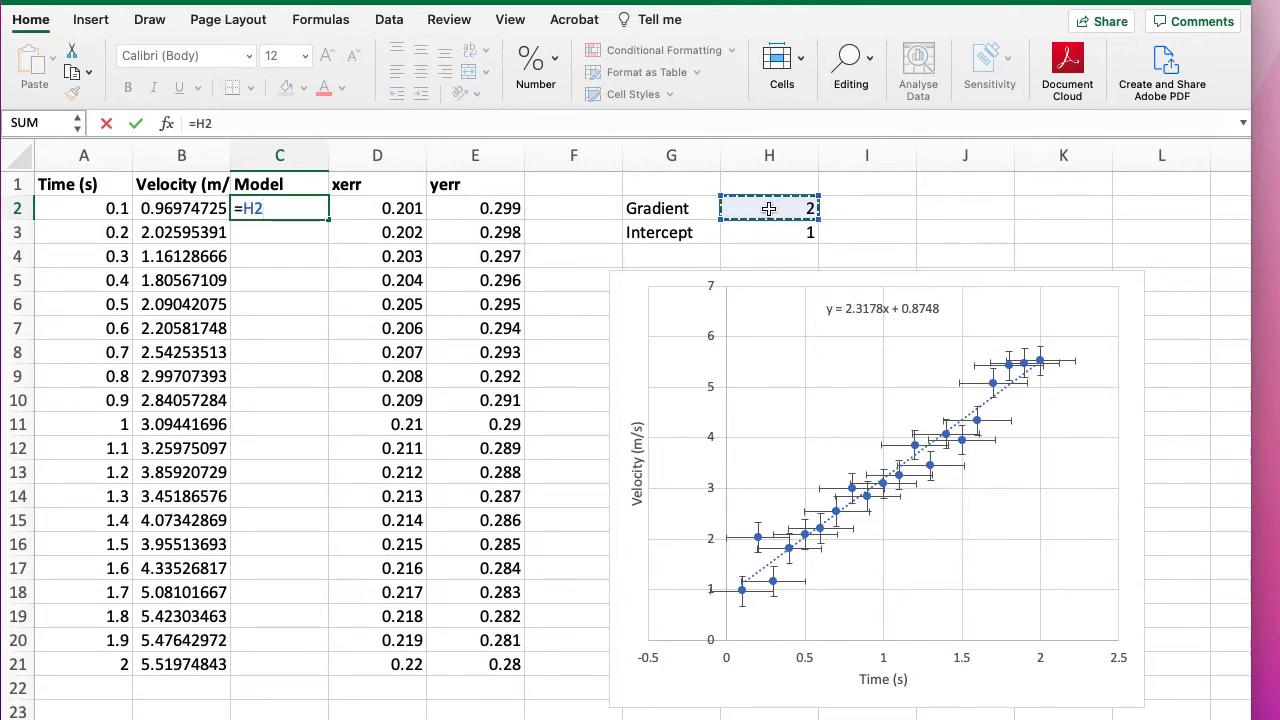
pyautogui.write('*')
pyautogui.click(95, 208)
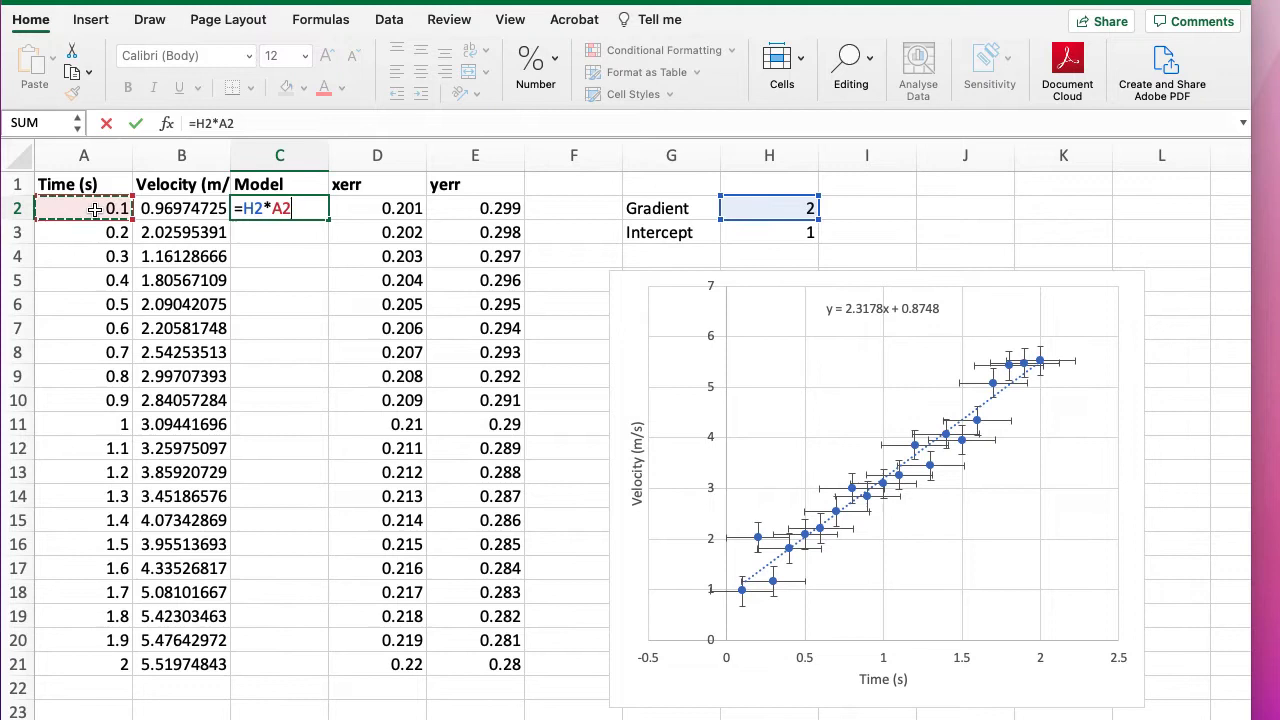
pyautogui.write('+')
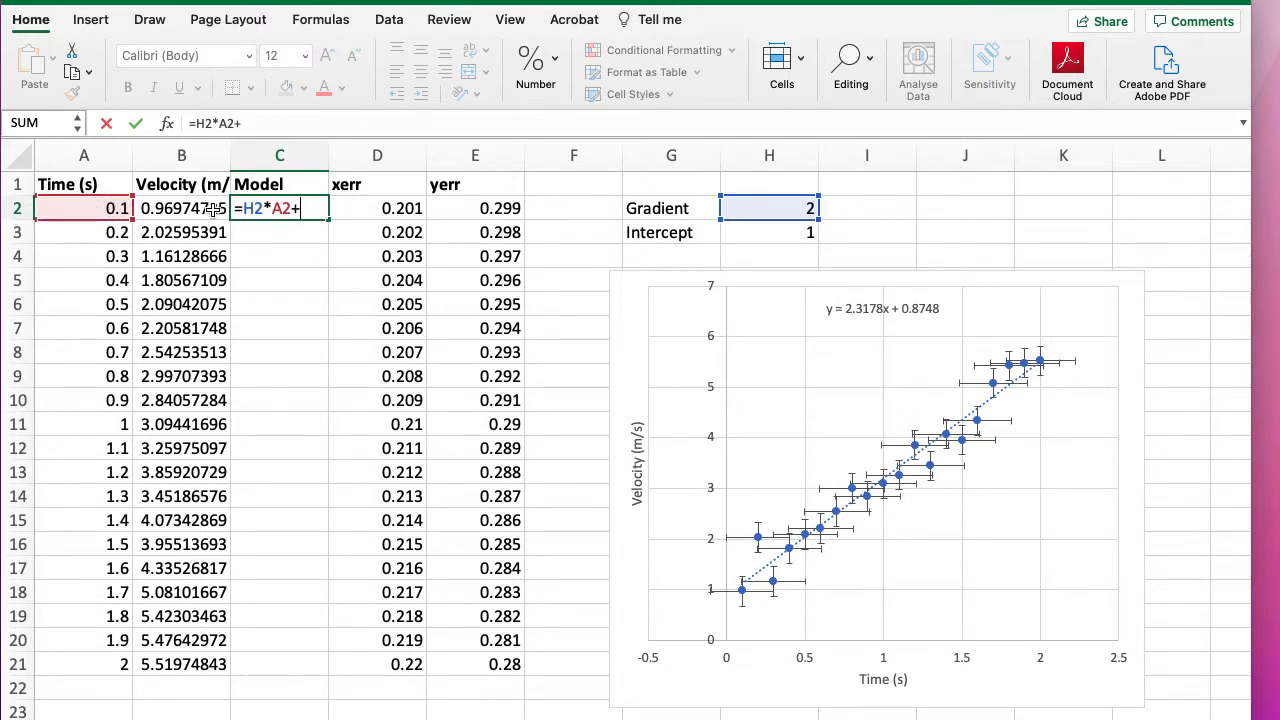
pyautogui.click(802, 236)
pyautogui.press('Return')
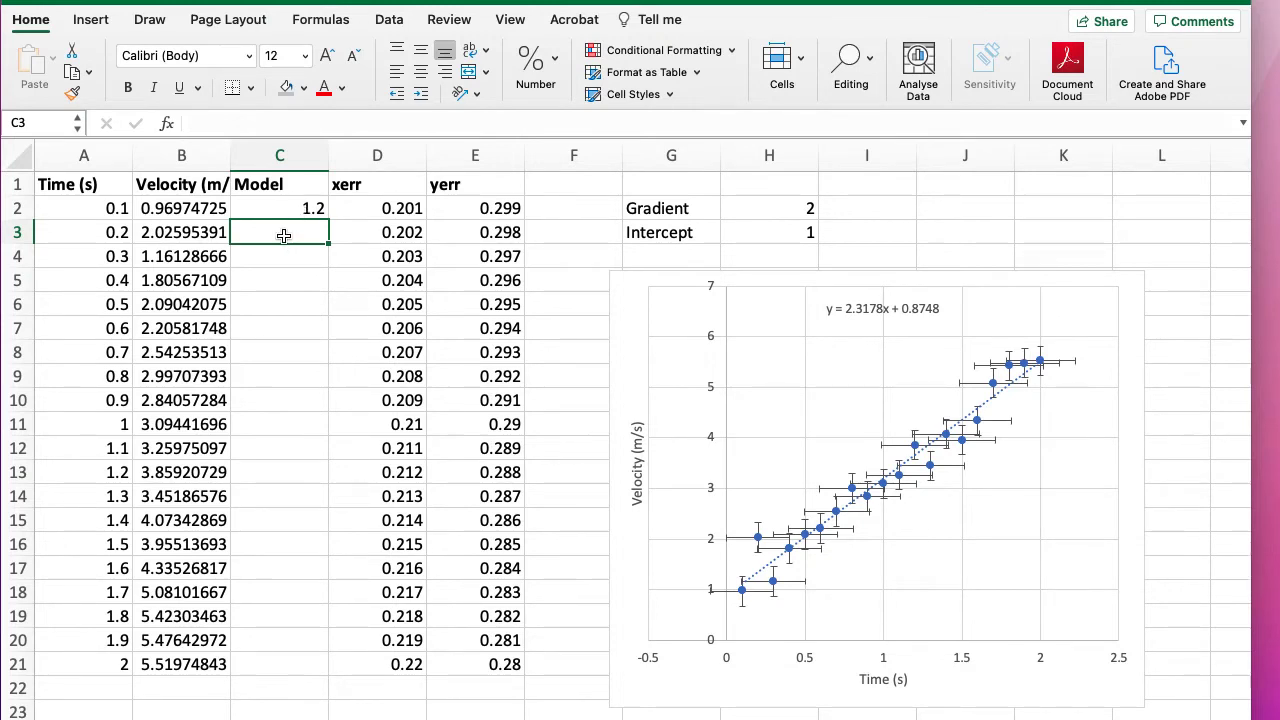
# Fill the Model formula from C2 down to C21
pyautogui.click(302, 209)
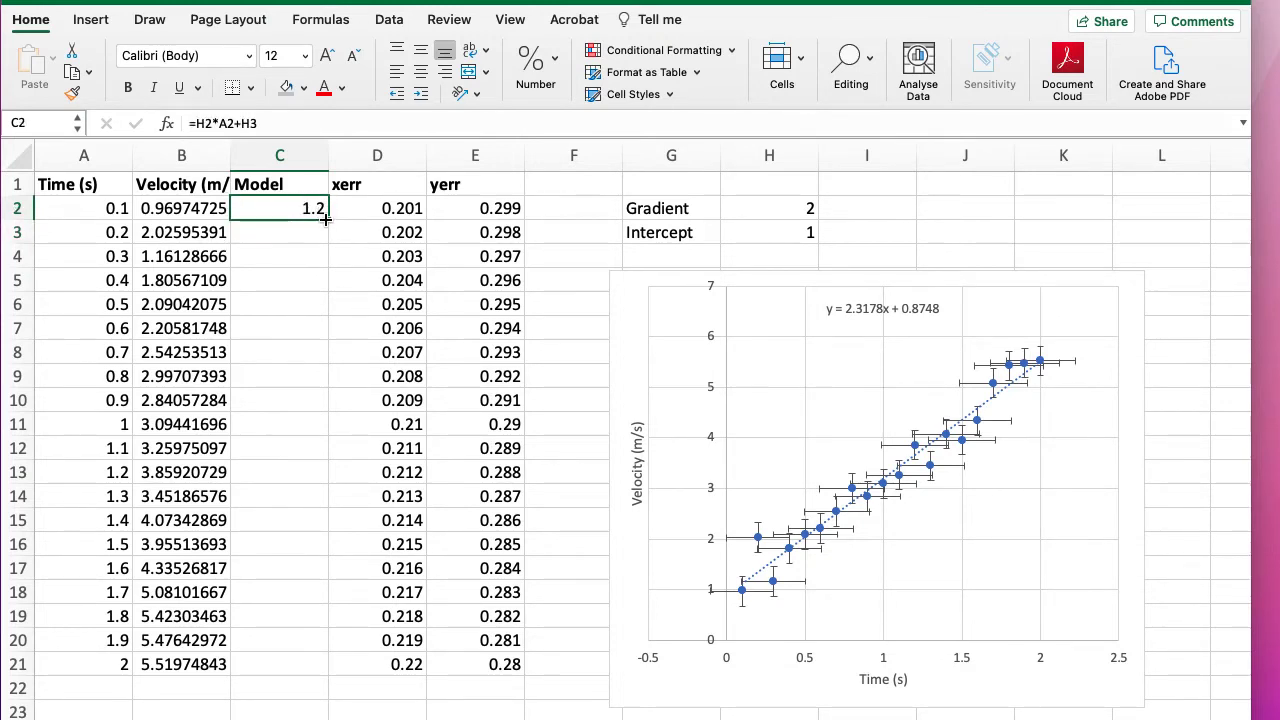
pyautogui.moveTo(327, 220); pyautogui.dragTo(331, 676)
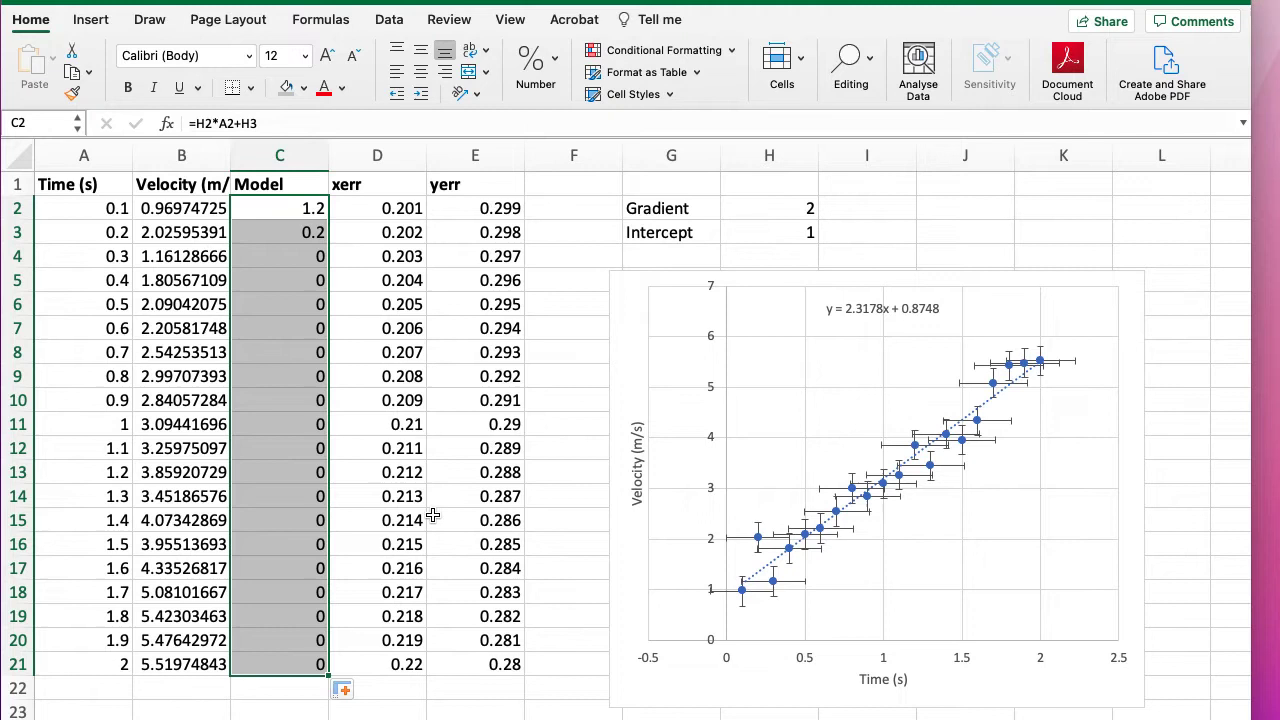
pyautogui.click(398, 705)
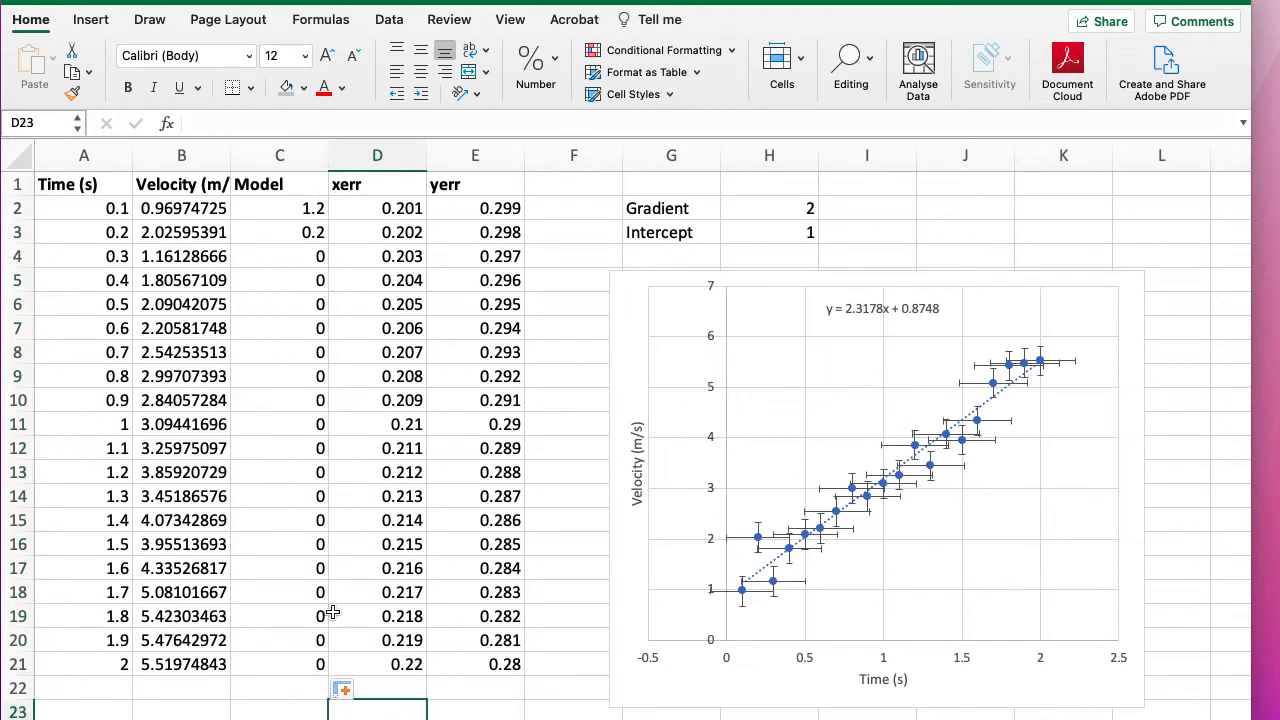
# Open the formula in C12 to check its references and move the chart clear of columns G and H
pyautogui.click(266, 452)
pyautogui.doubleClick(266, 452)
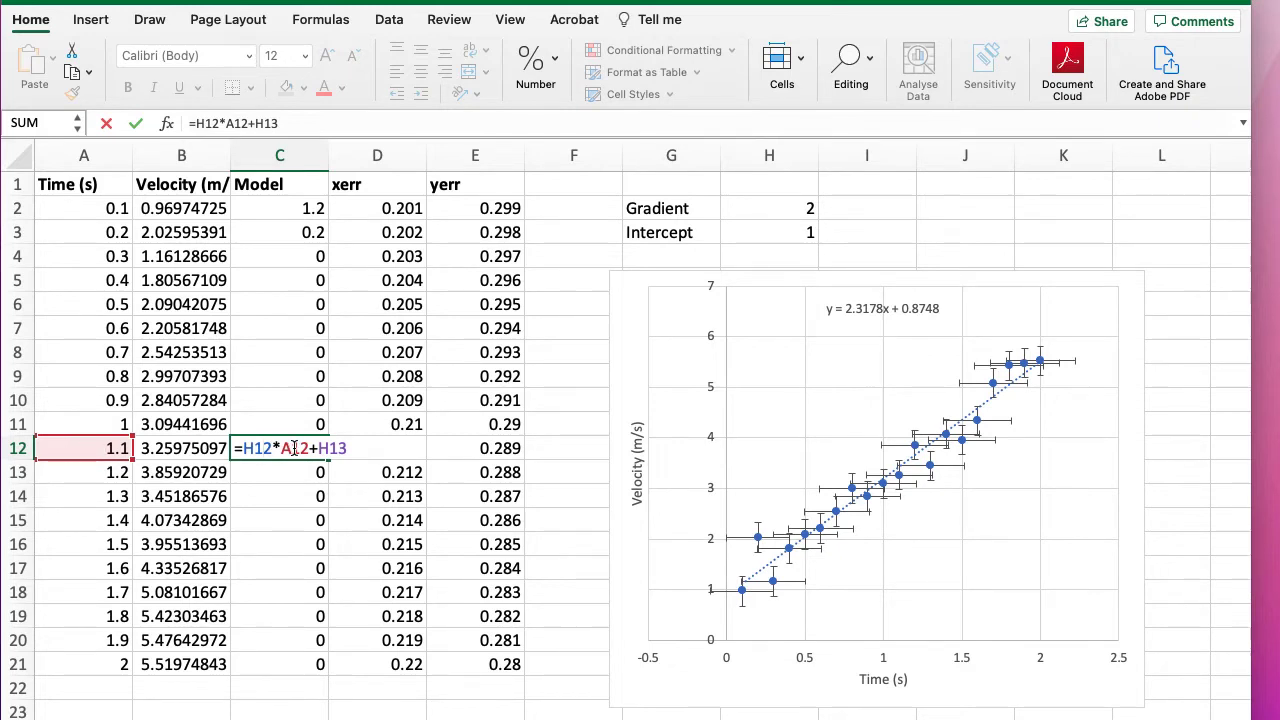
pyautogui.moveTo(791, 273); pyautogui.dragTo(1044, 291)
# Examine which cells the Model formulas in C15 and C2 refer to
pyautogui.click(294, 522)
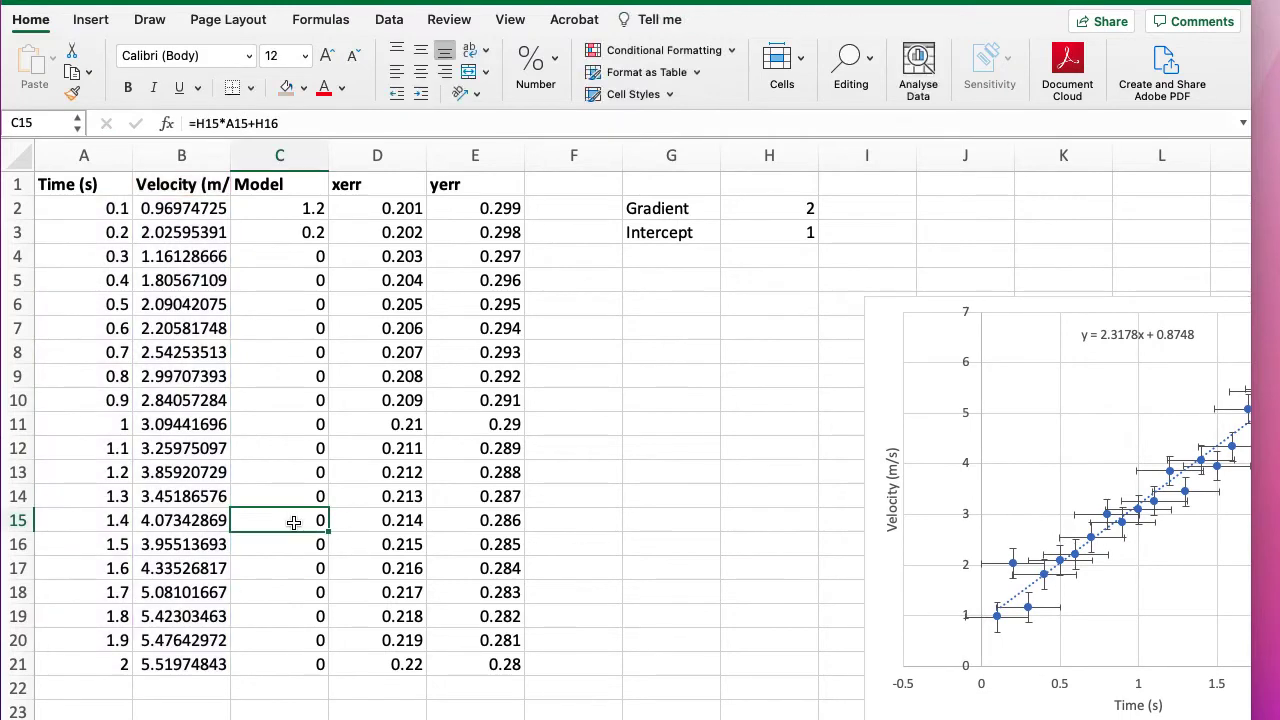
pyautogui.doubleClick(294, 522)
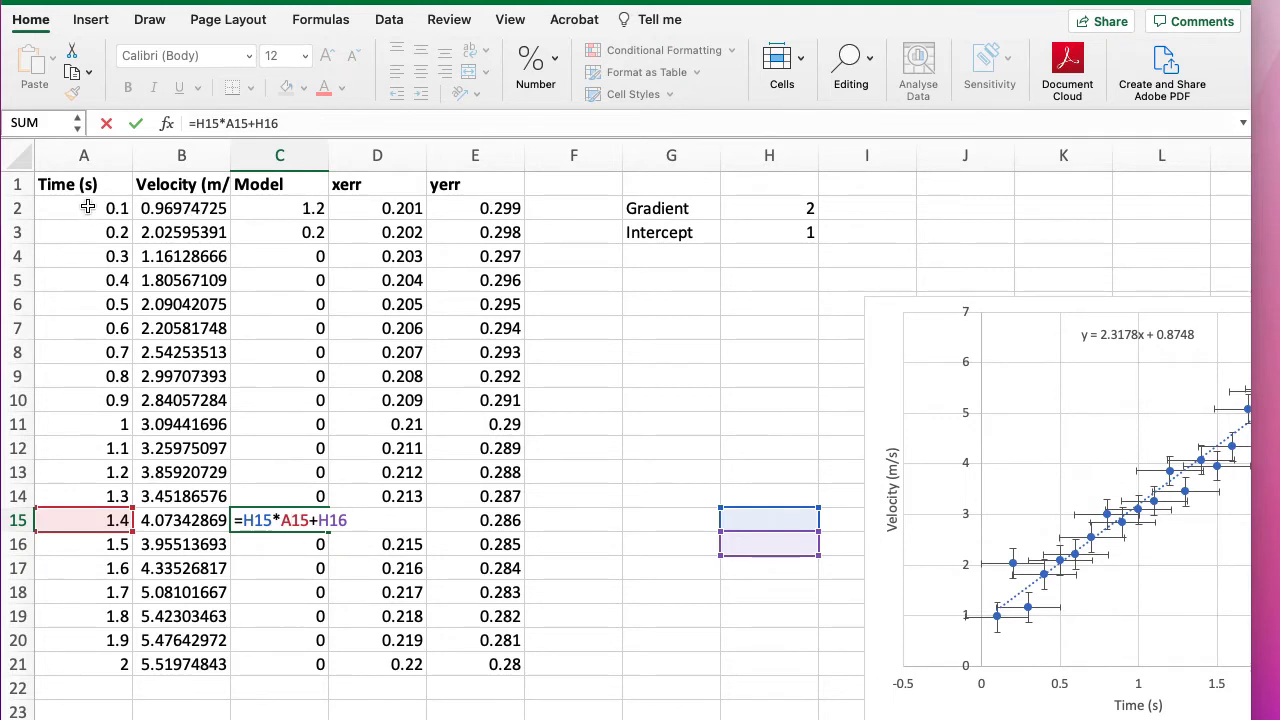
pyautogui.click(274, 207)
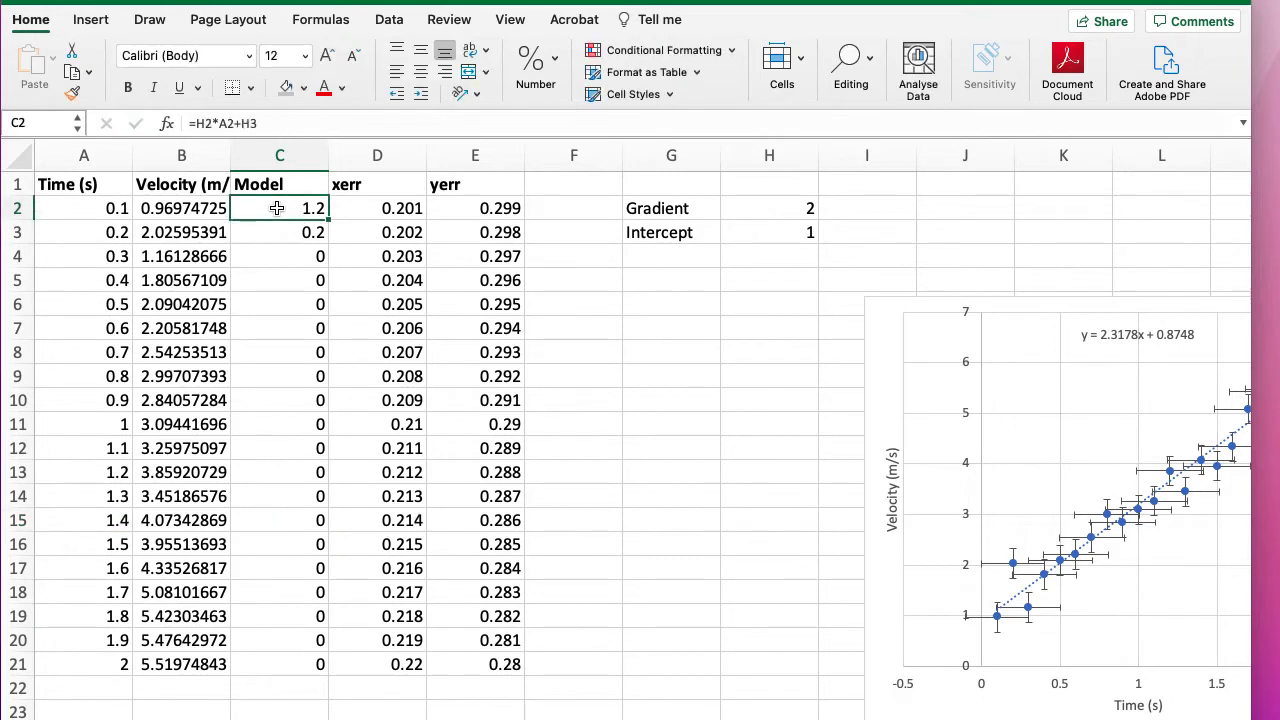
pyautogui.click(107, 208)
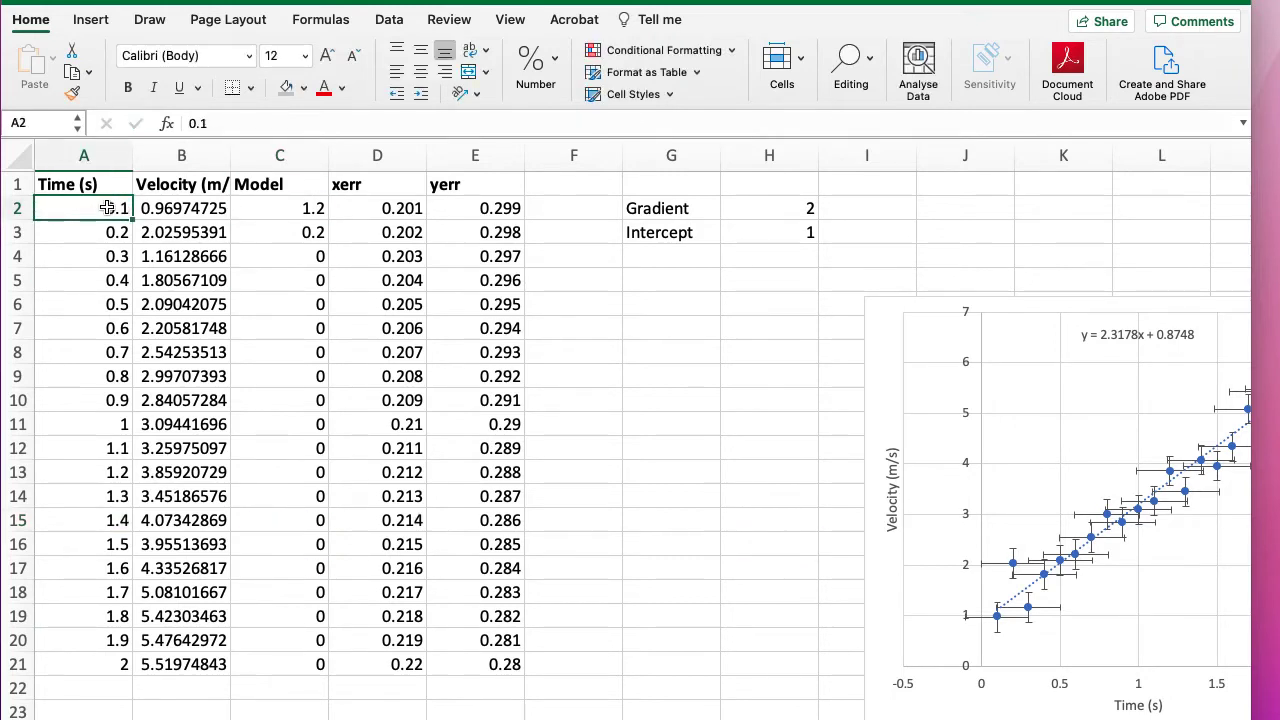
pyautogui.click(267, 209)
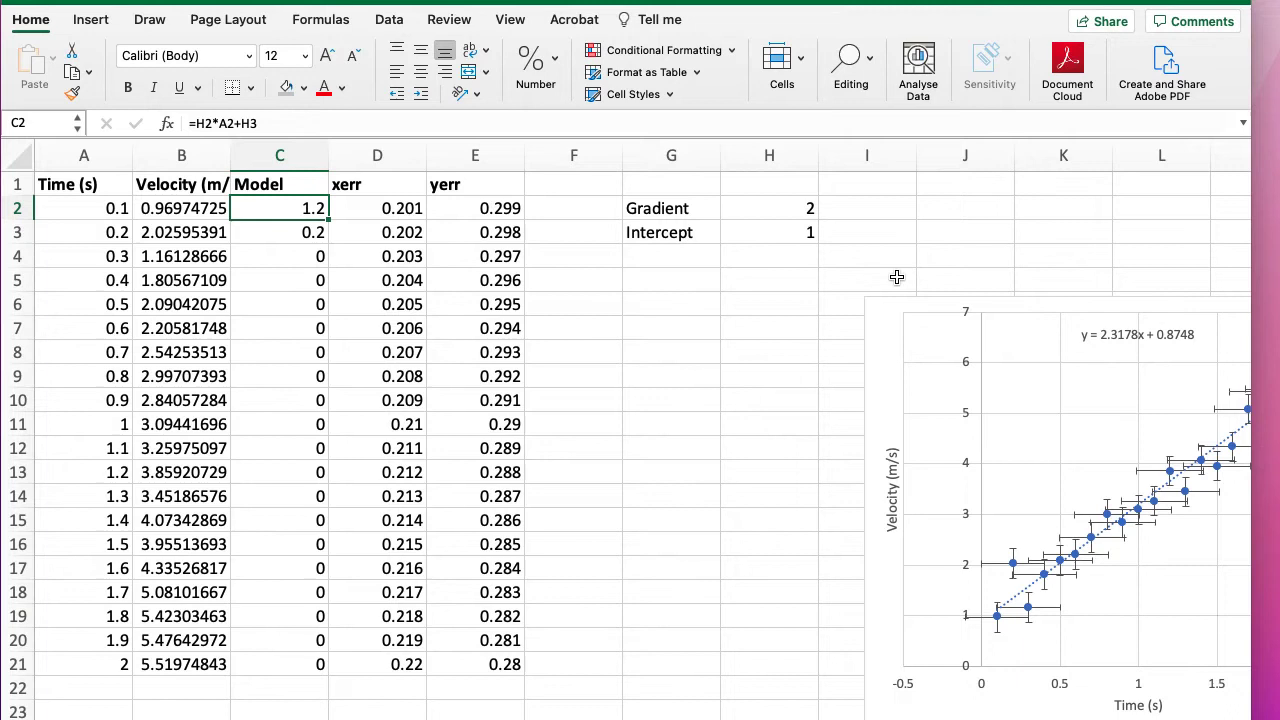
# Move the chart back beside the data table, just below the gradient and intercept cells
pyautogui.click(916, 313)
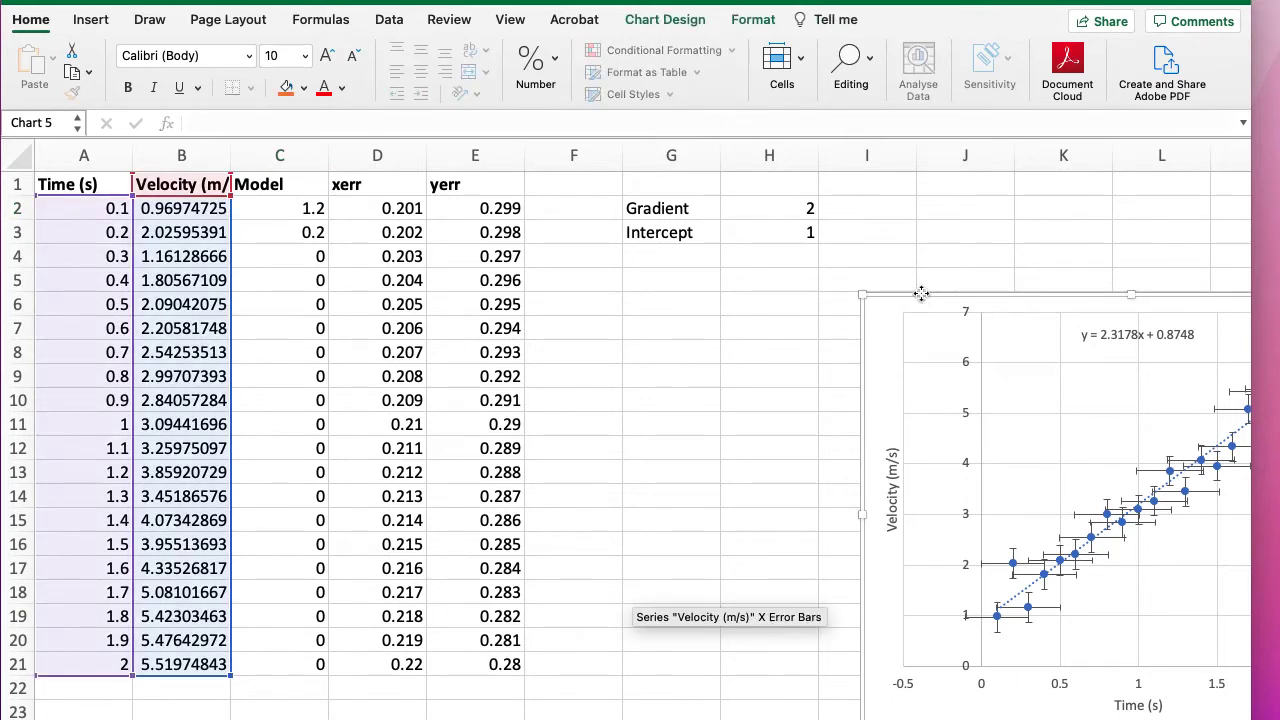
pyautogui.moveTo(916, 313); pyautogui.dragTo(638, 275)
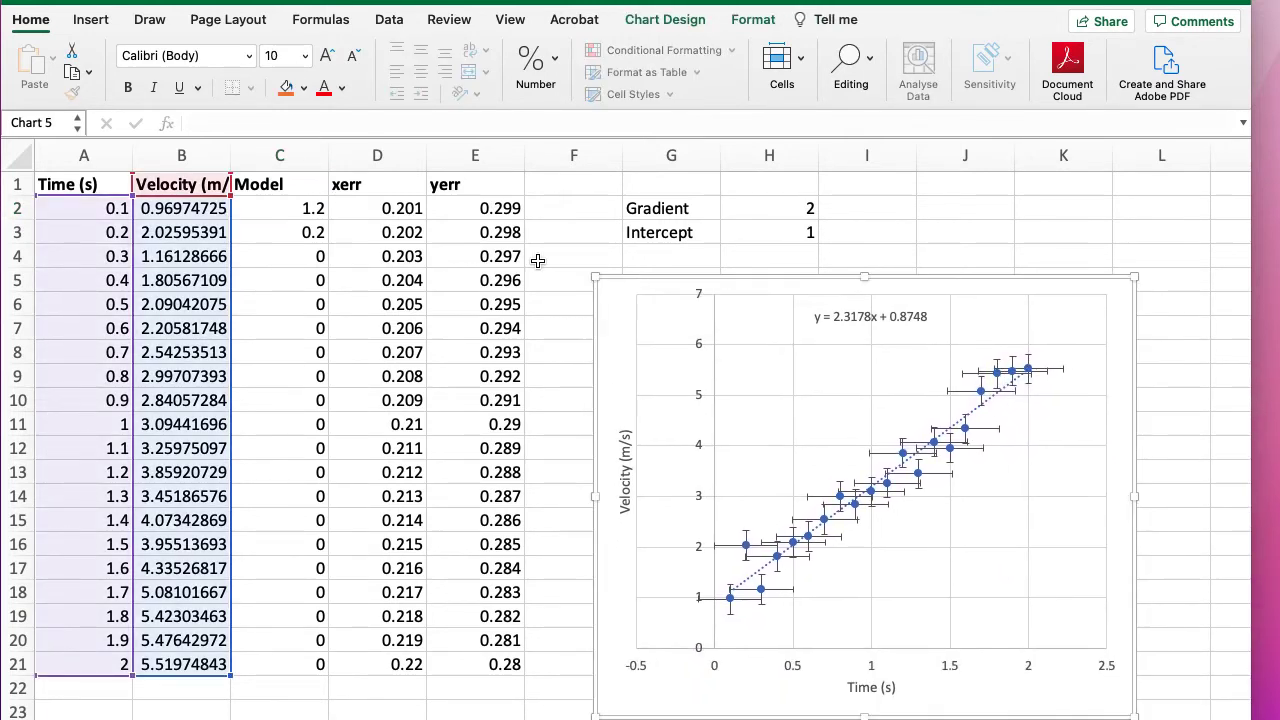
# Make the gradient and intercept references in C2 absolute so the formula reads =$H$2*A2+$H$3
pyautogui.click(290, 214)
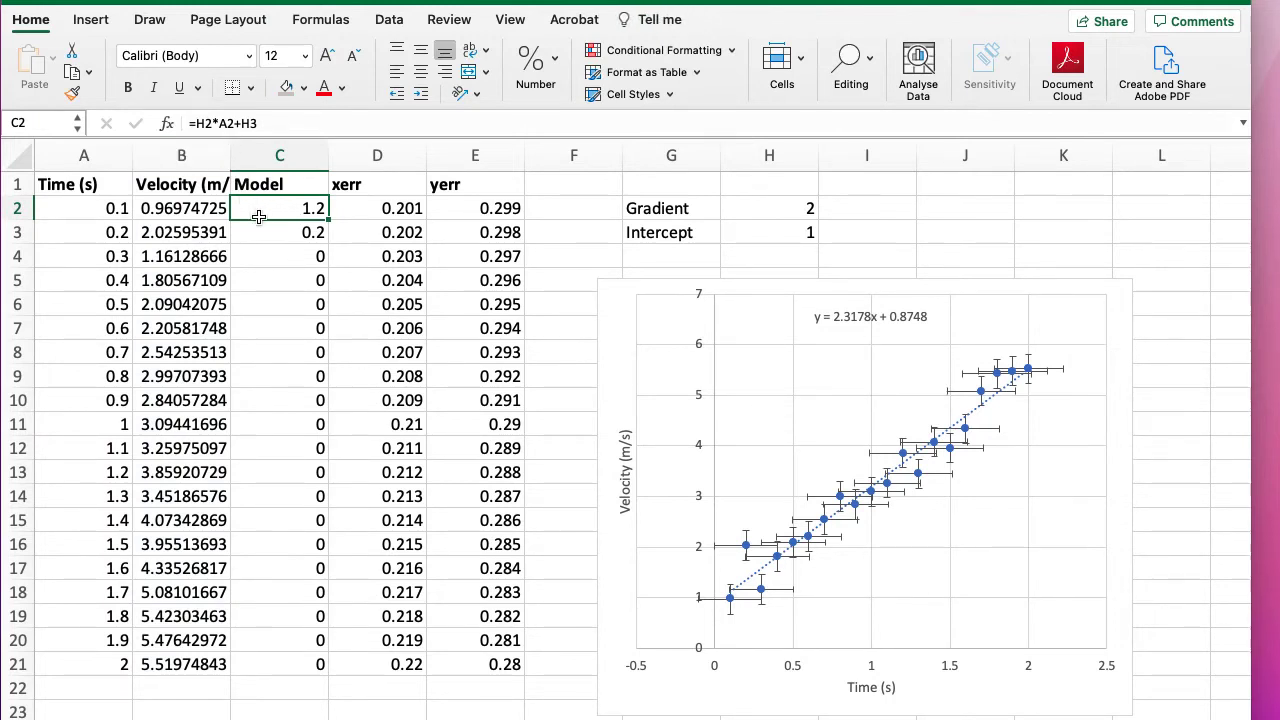
pyautogui.click(197, 123)
pyautogui.write('$')
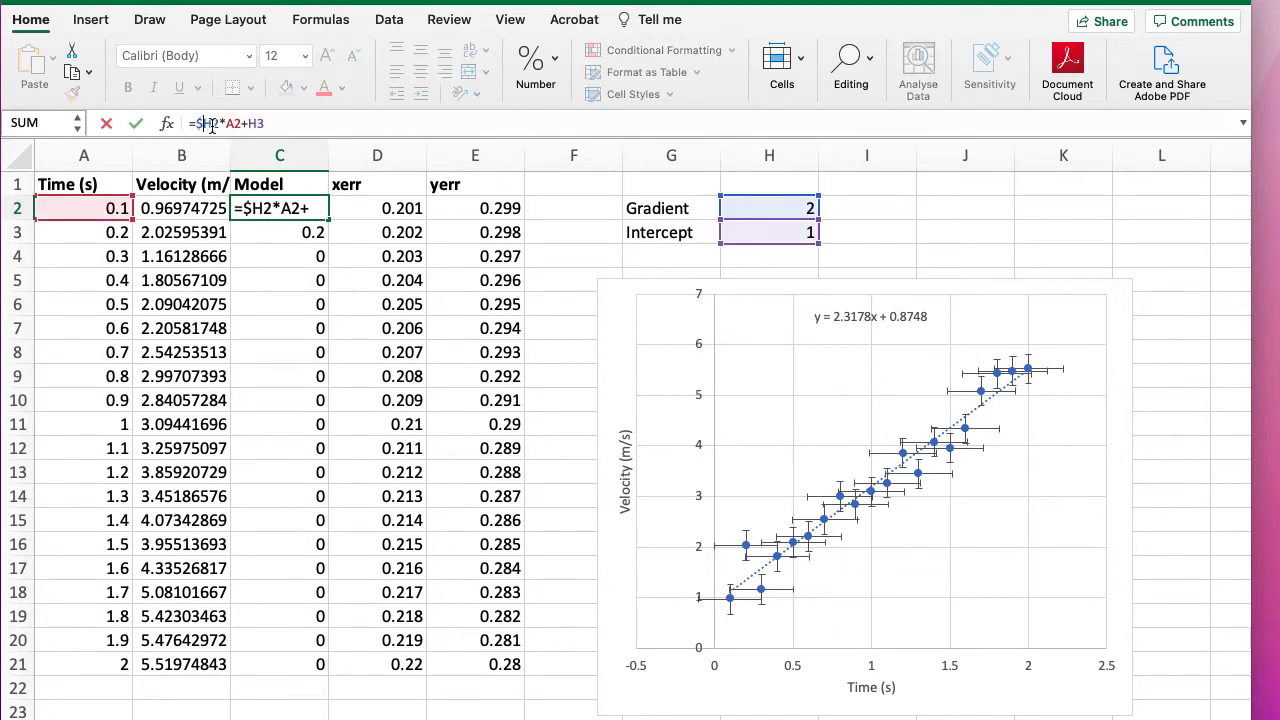
pyautogui.click(213, 123)
pyautogui.write('$')
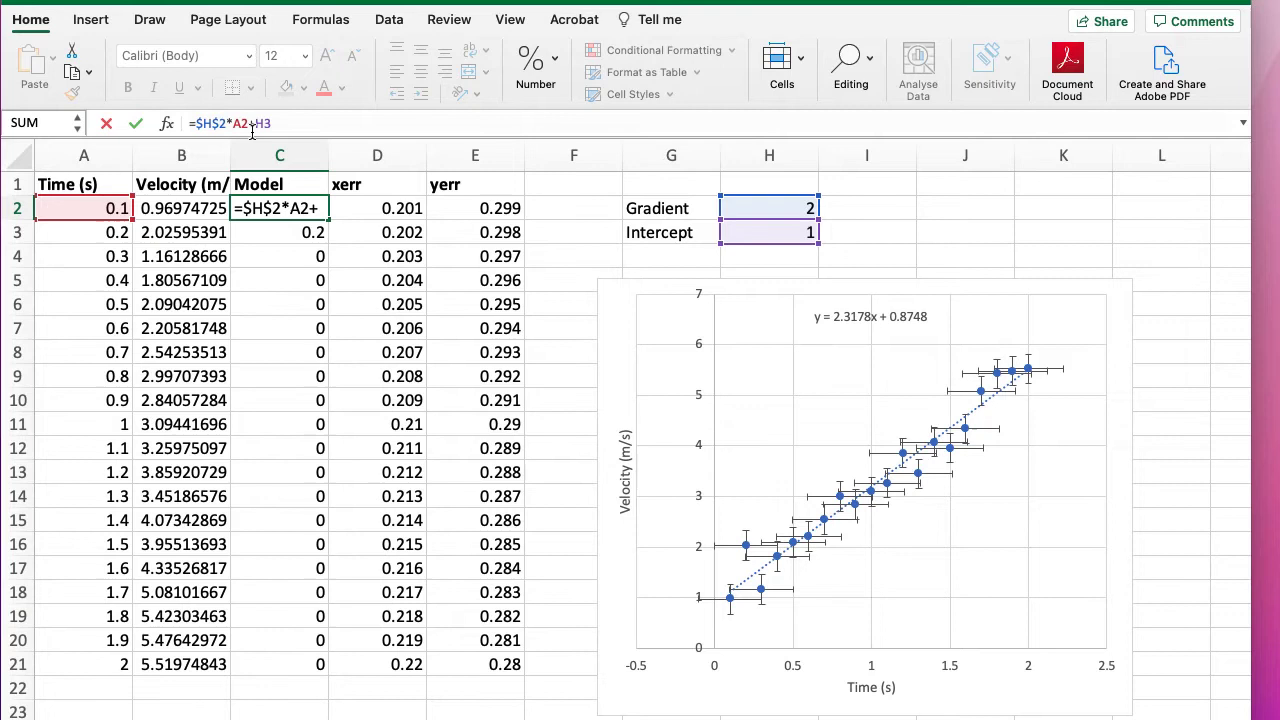
pyautogui.click(254, 123)
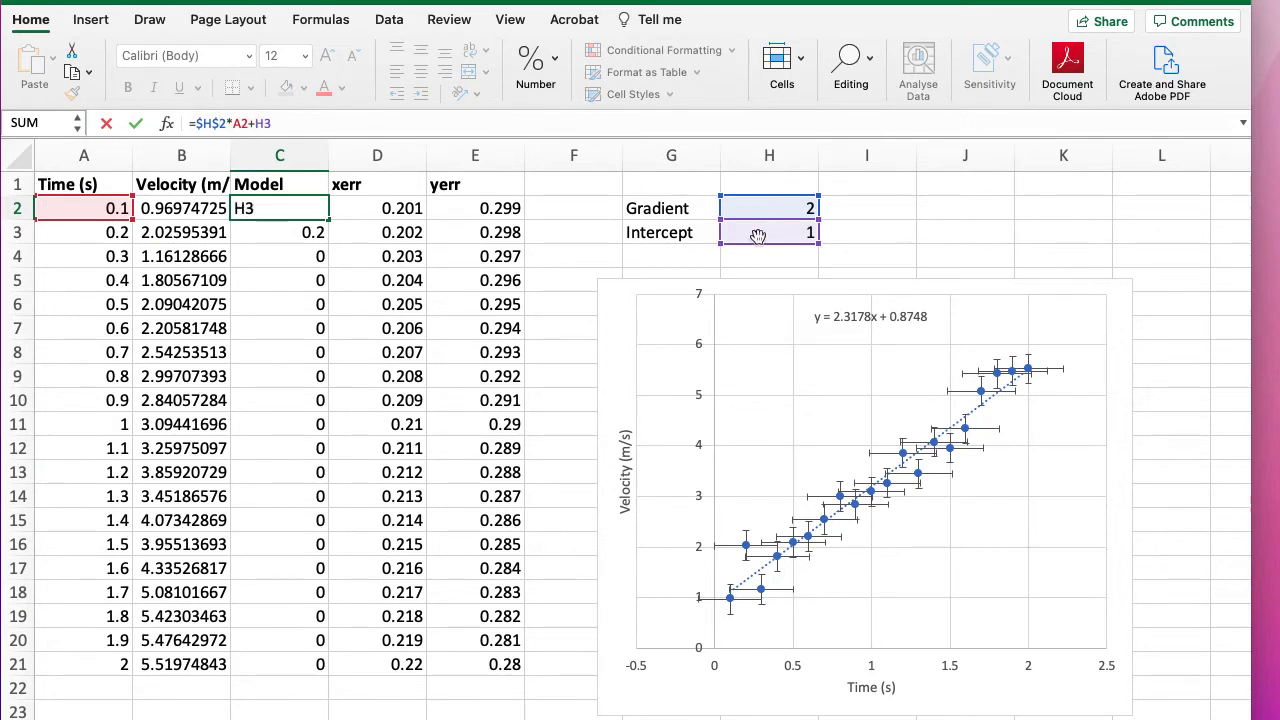
pyautogui.write('$')
pyautogui.press('Right')
pyautogui.write('$')
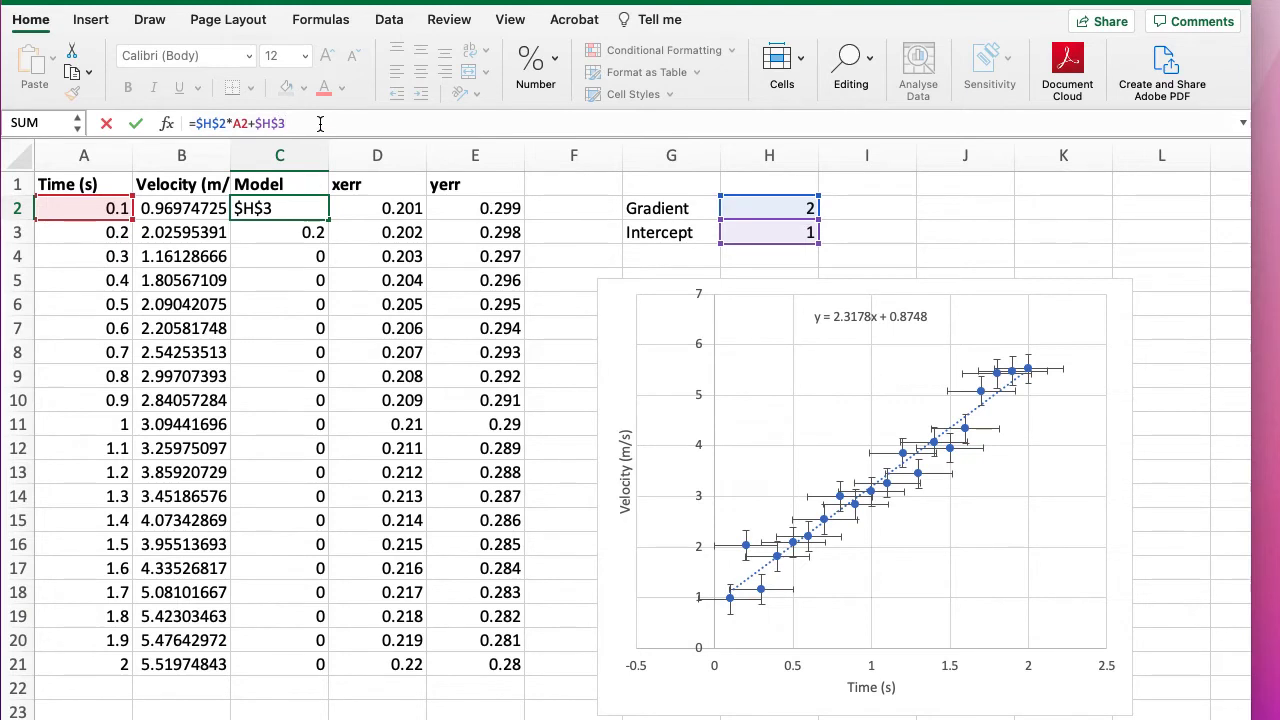
pyautogui.press('Return')
# Fill the Model formula from C2 down to C21 and check the cell references in C19
pyautogui.click(322, 213)
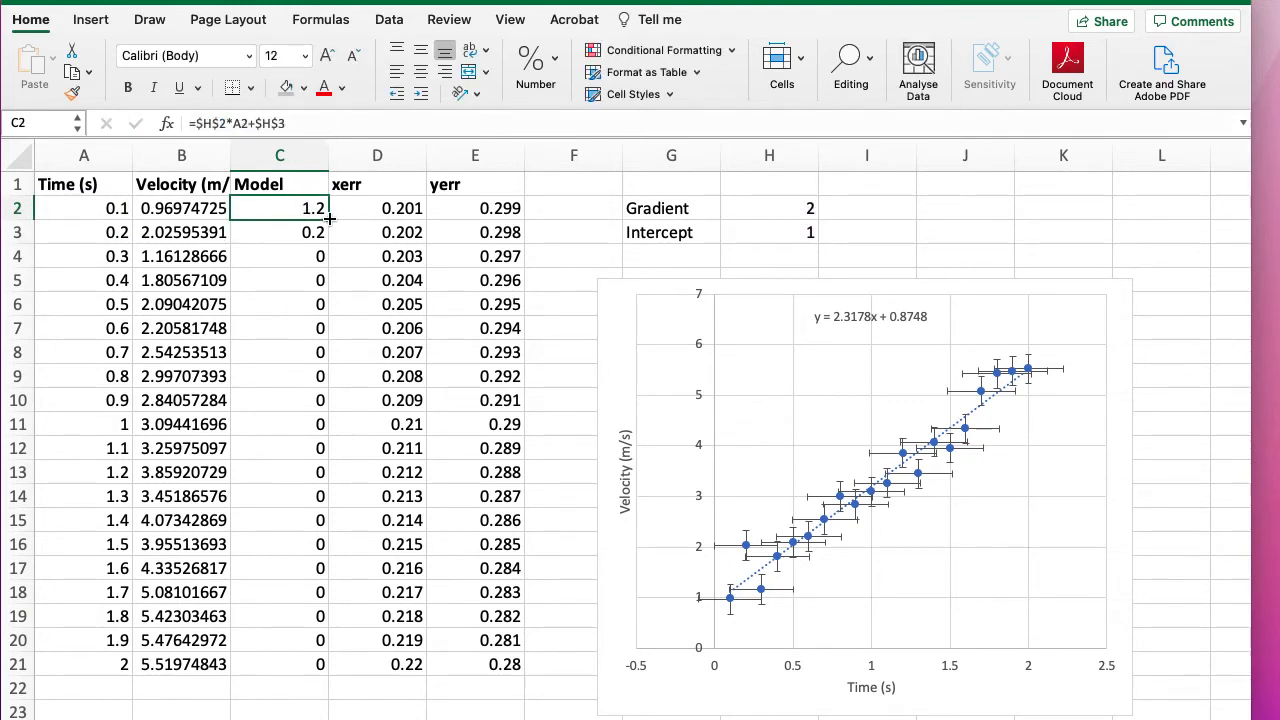
pyautogui.moveTo(328, 218); pyautogui.dragTo(312, 672)
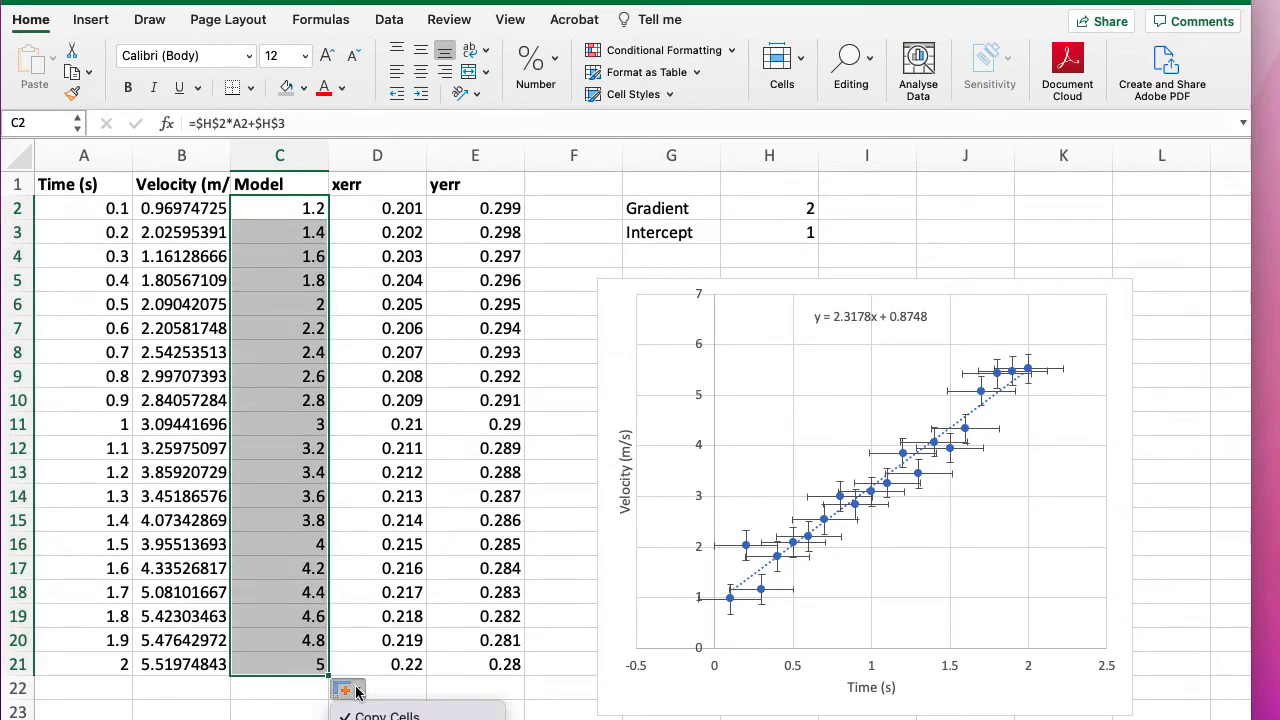
pyautogui.click(342, 690)
pyautogui.click(342, 690)
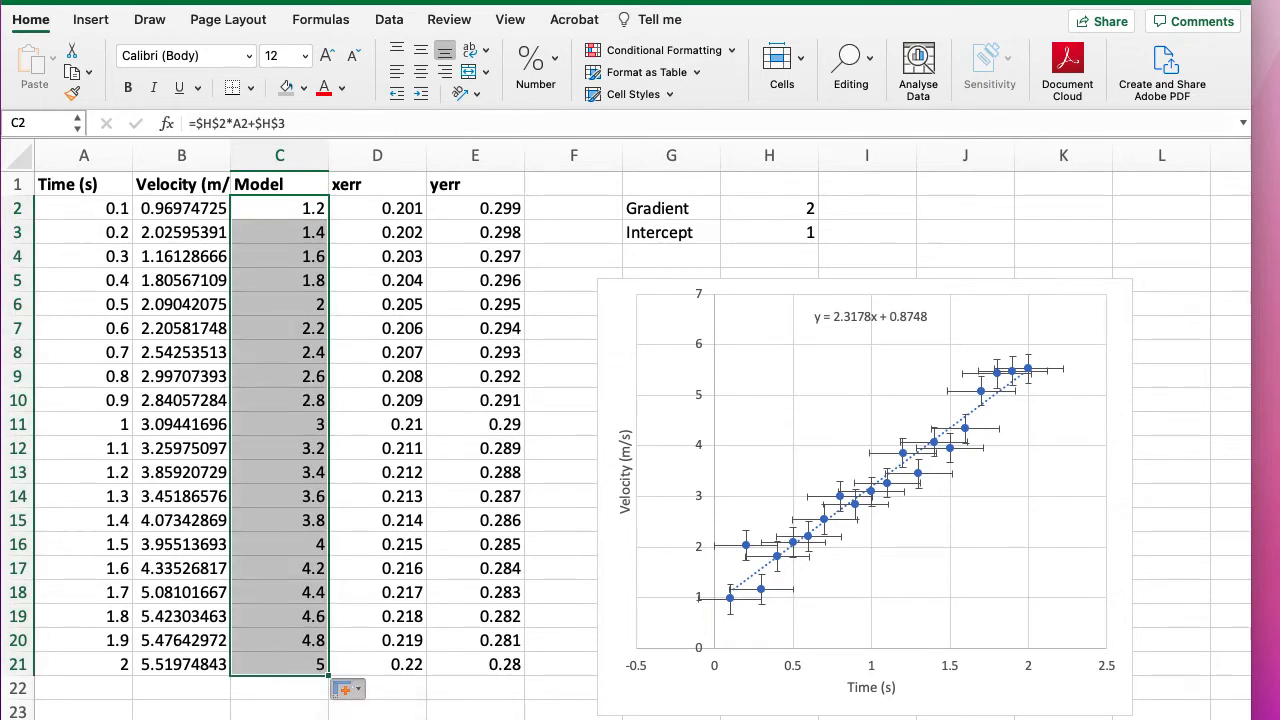
pyautogui.doubleClick(278, 614)
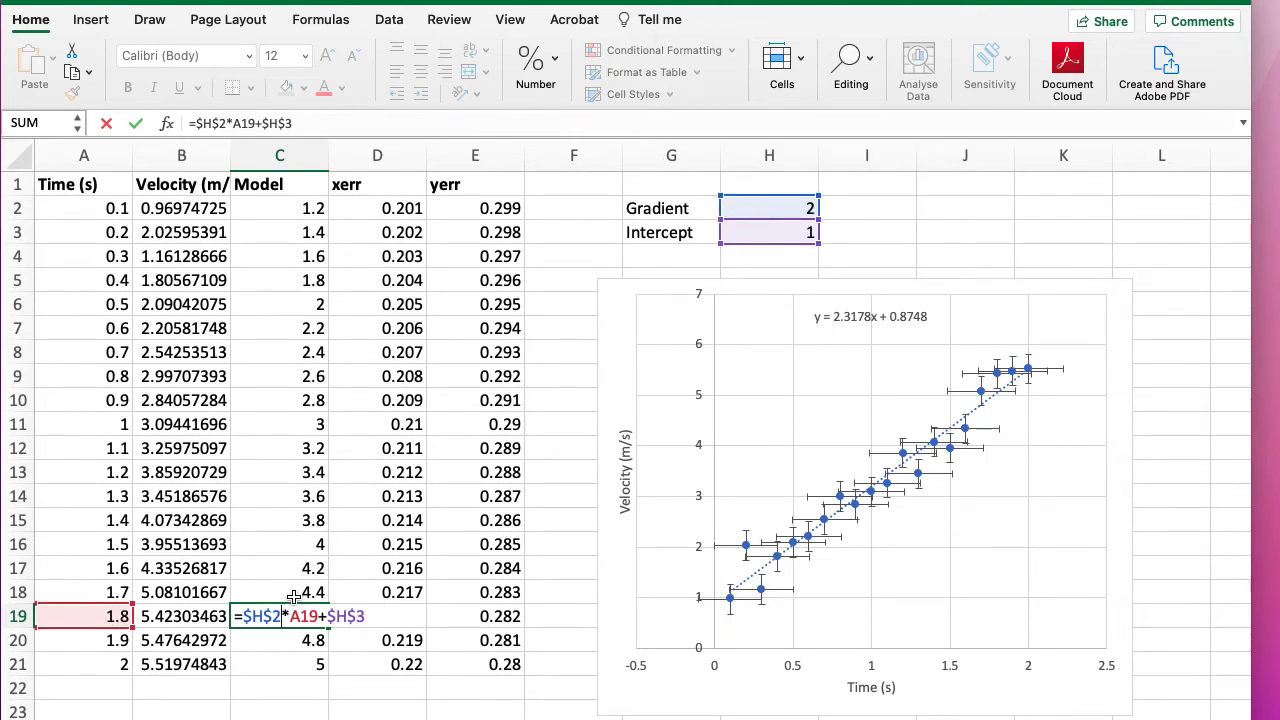
pyautogui.press('Return')
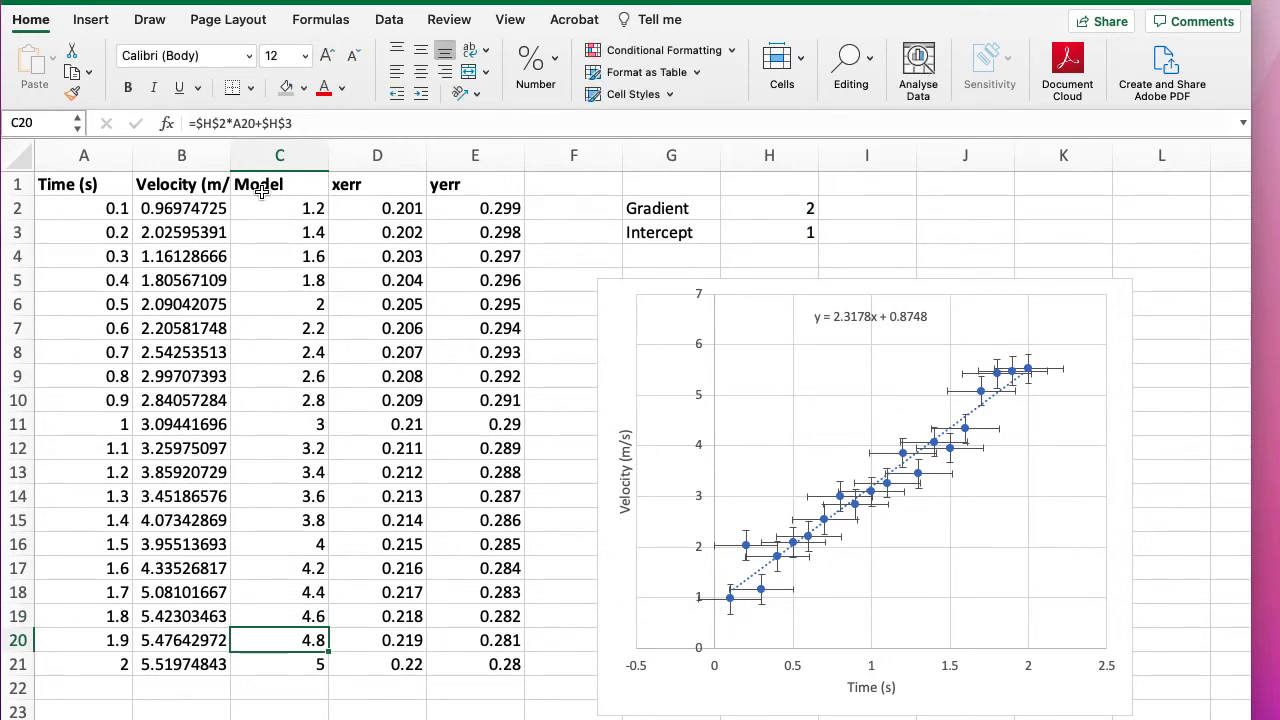
# Extend the chart's data range to A1:C21 so the Model column is plotted as a second series
pyautogui.click(822, 464)
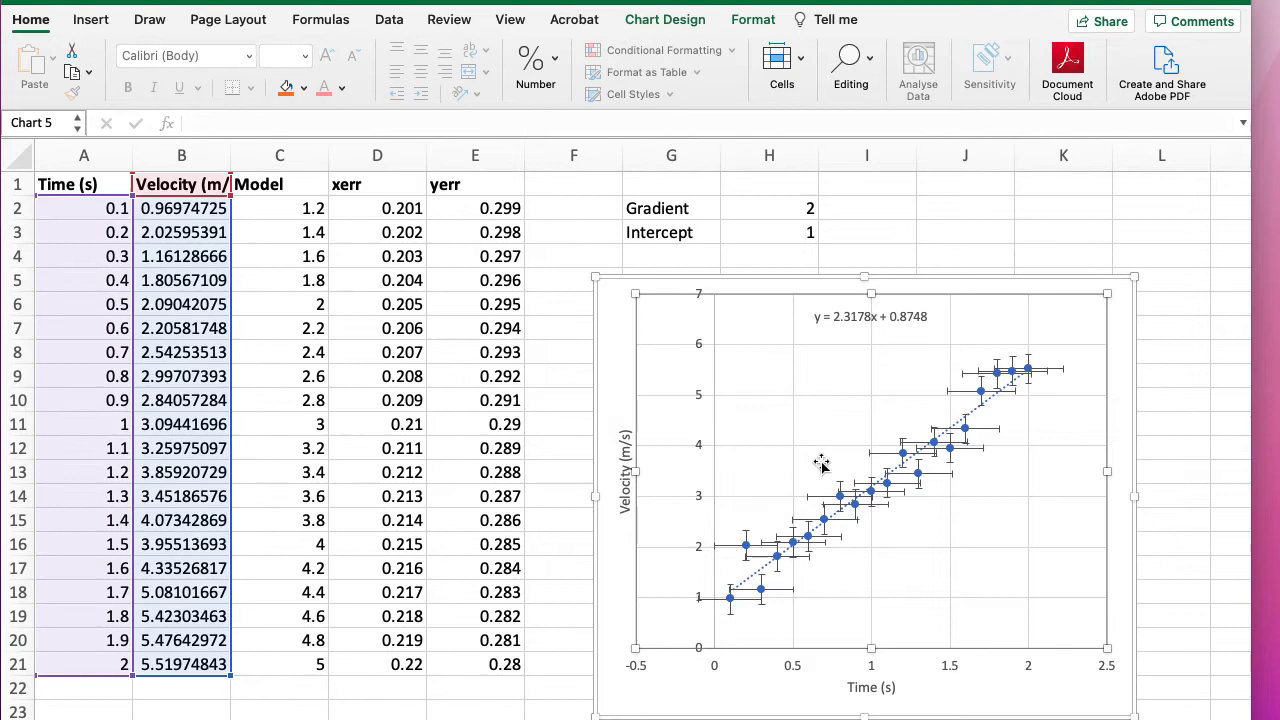
pyautogui.rightClick(822, 466)
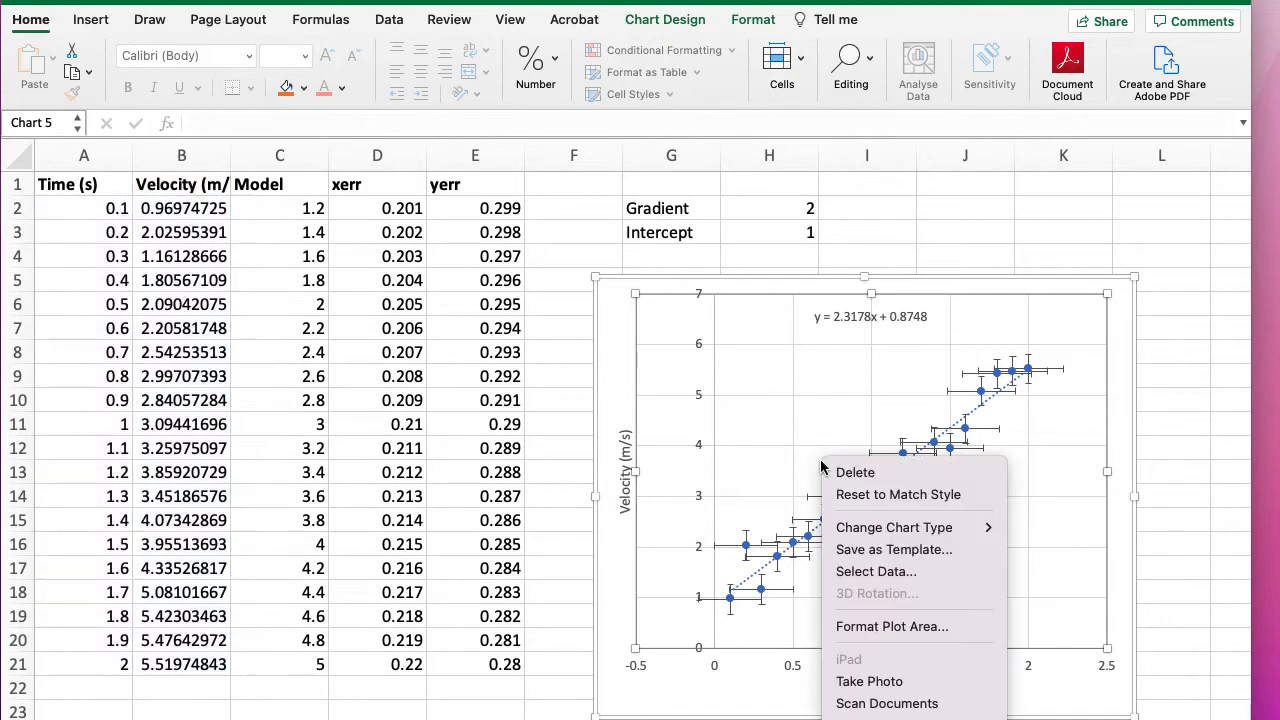
pyautogui.click(848, 572)
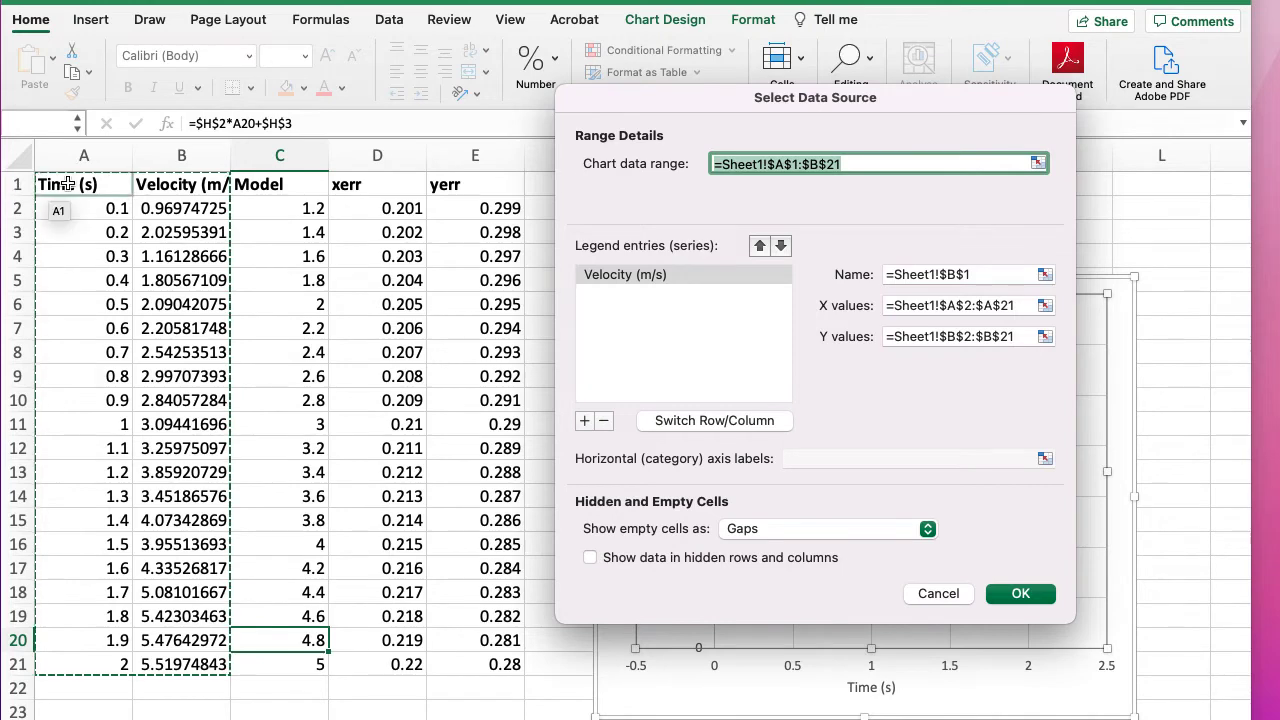
pyautogui.moveTo(60, 185); pyautogui.dragTo(297, 665)
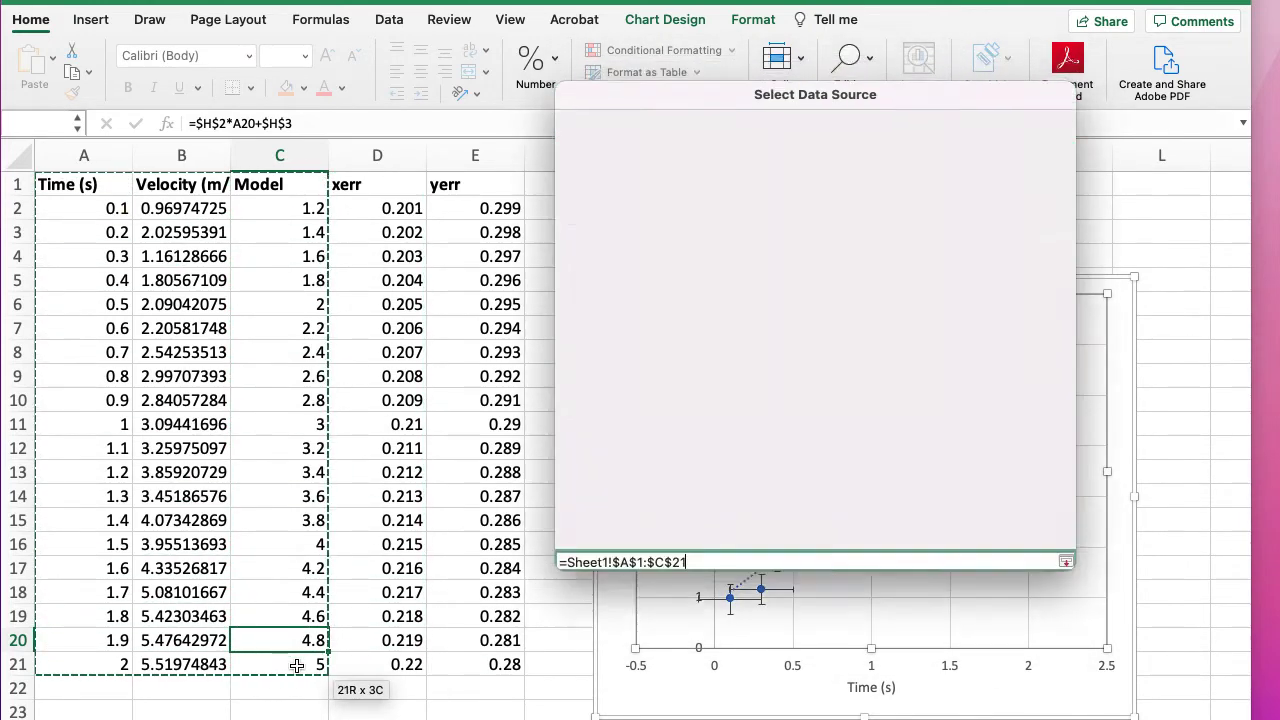
pyautogui.click(1020, 594)
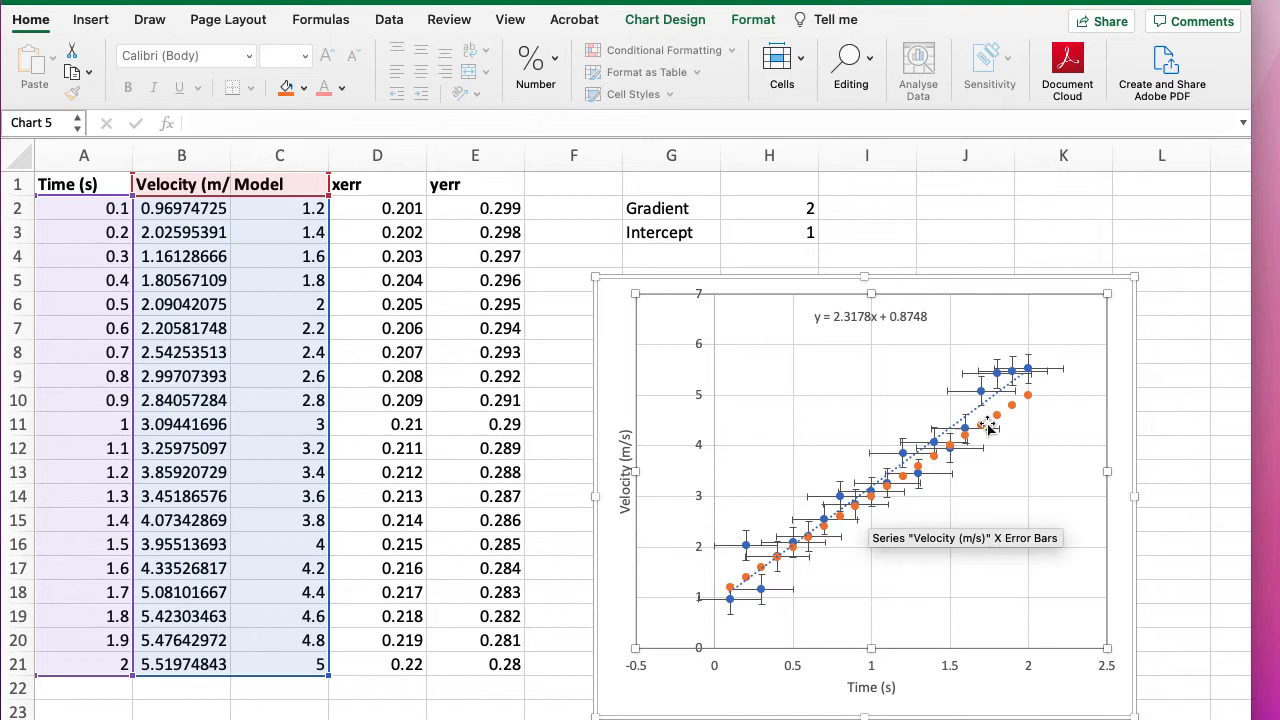
# Format the Model series in the chart with a solid line
pyautogui.moveTo(1007, 418)
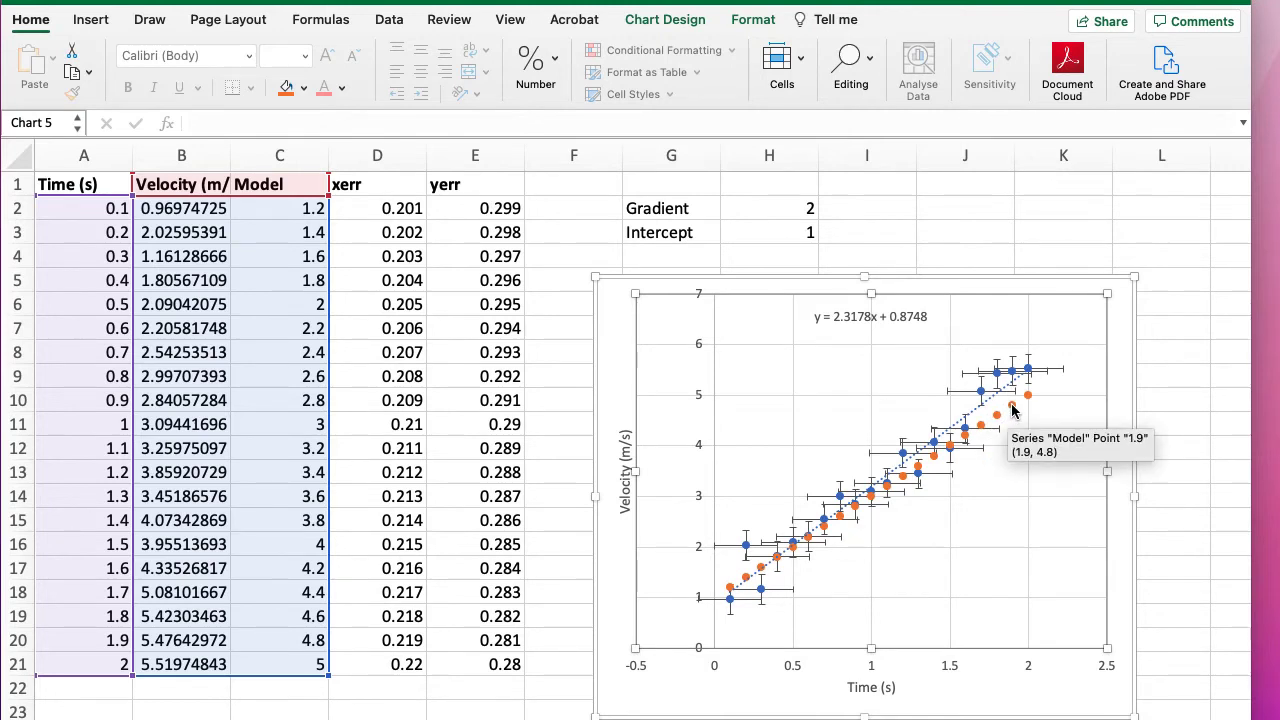
pyautogui.click(1012, 410)
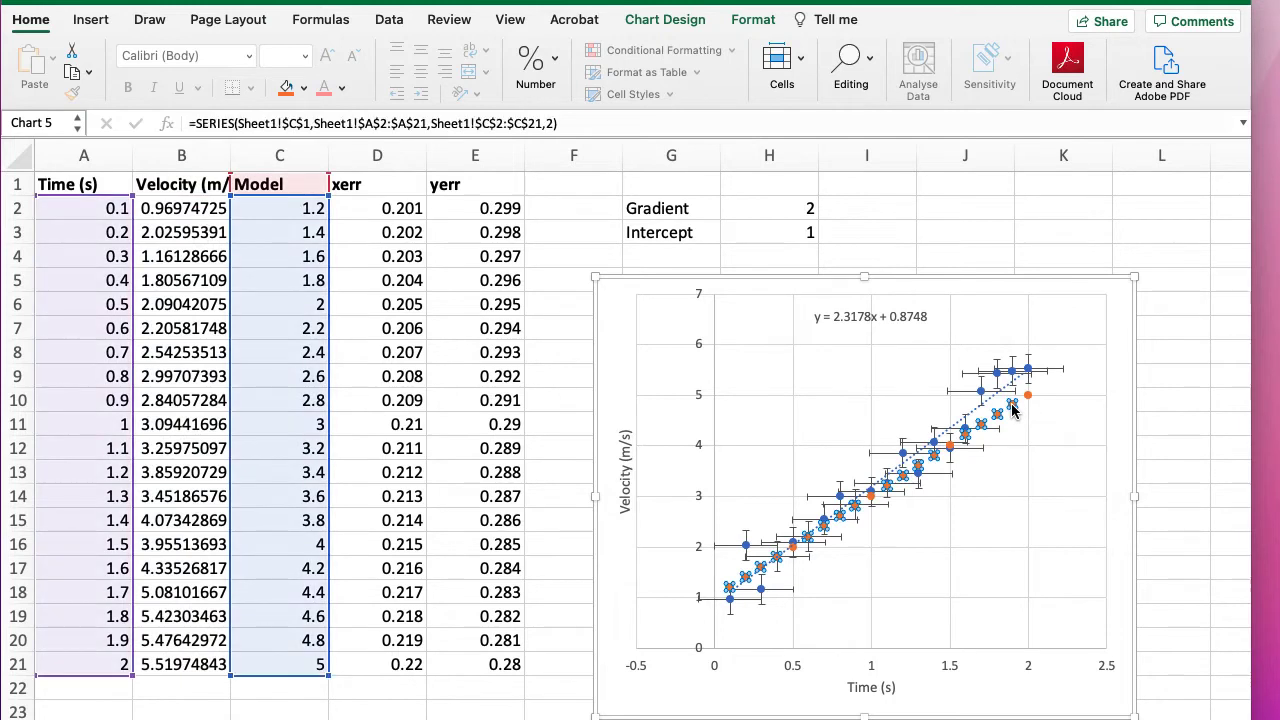
pyautogui.rightClick(1012, 410)
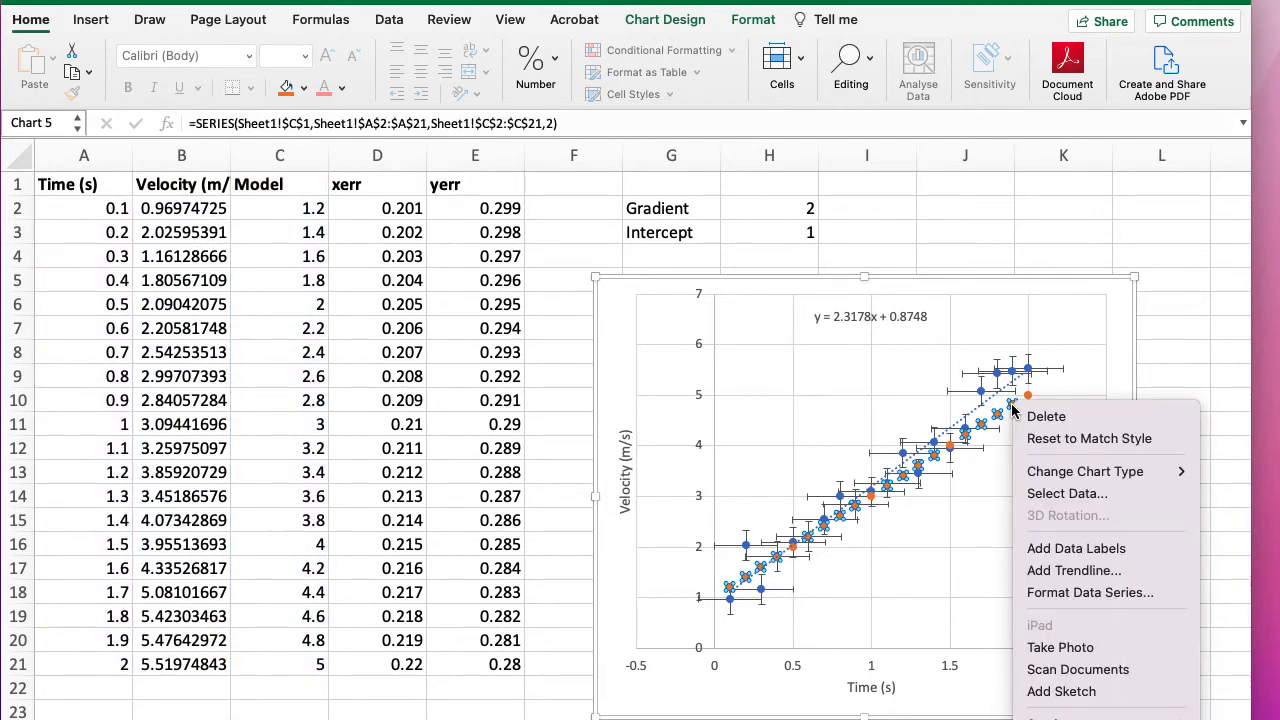
pyautogui.click(1047, 594)
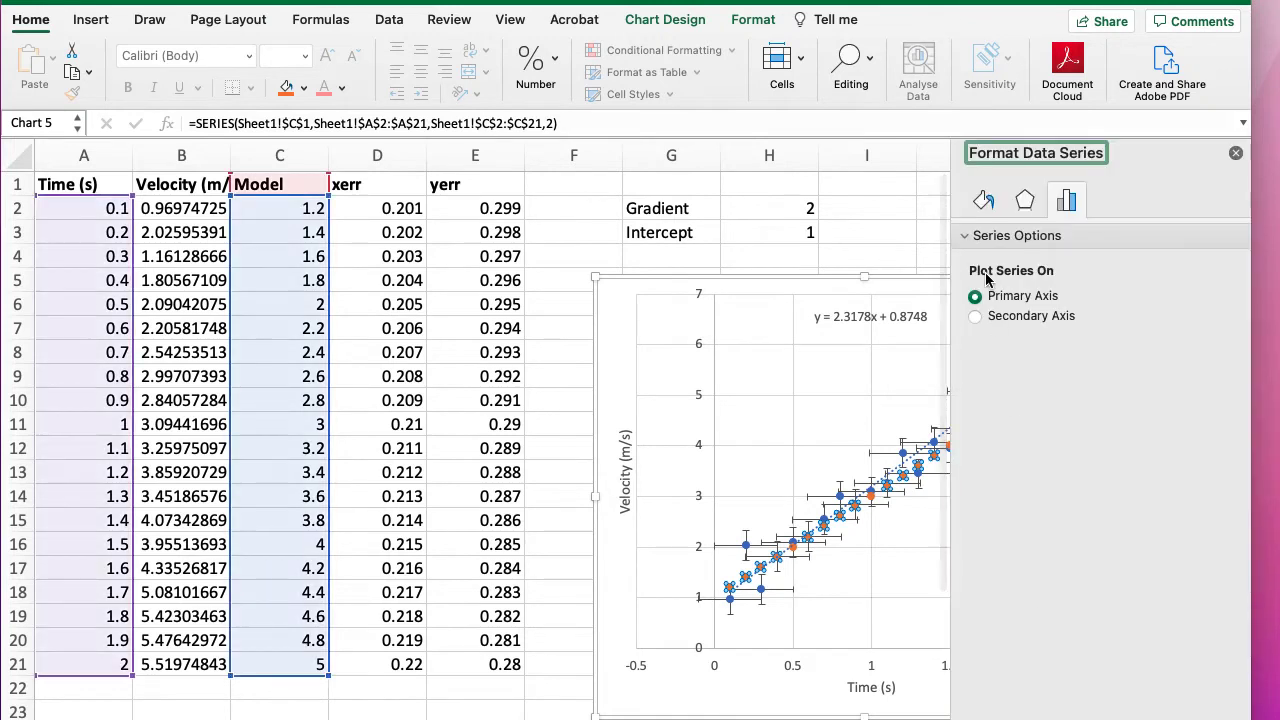
pyautogui.click(984, 201)
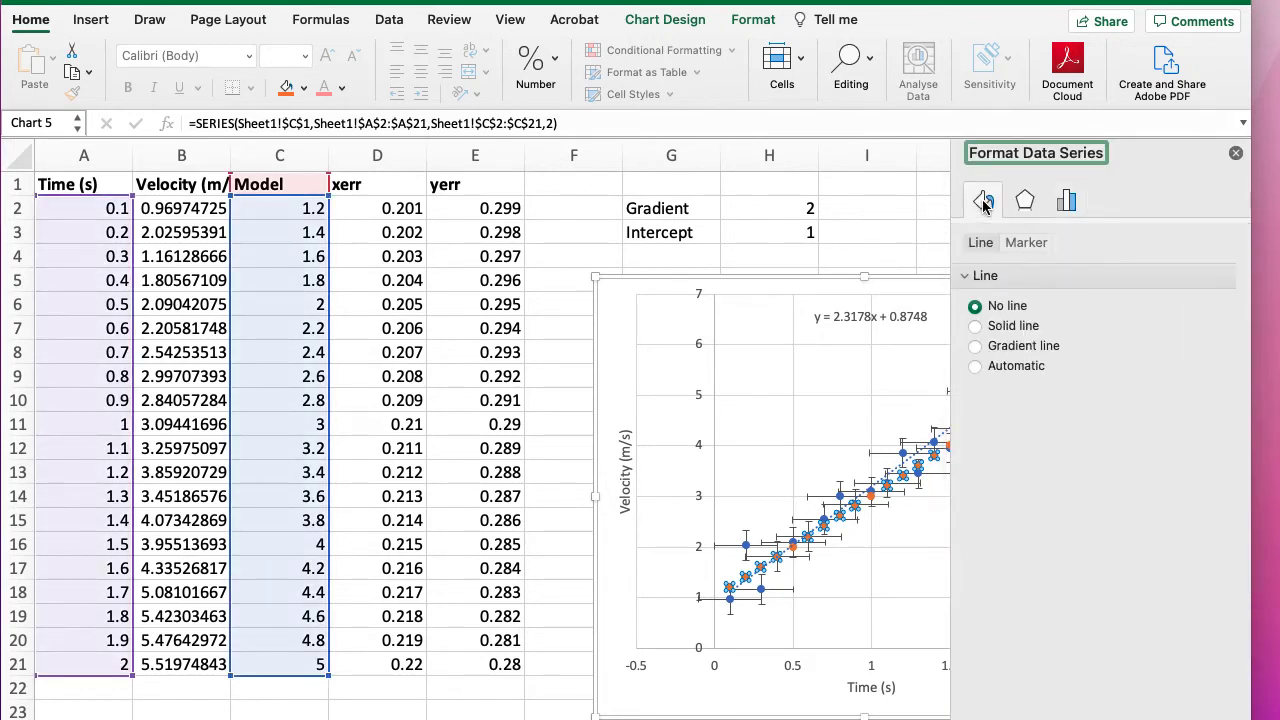
pyautogui.click(975, 327)
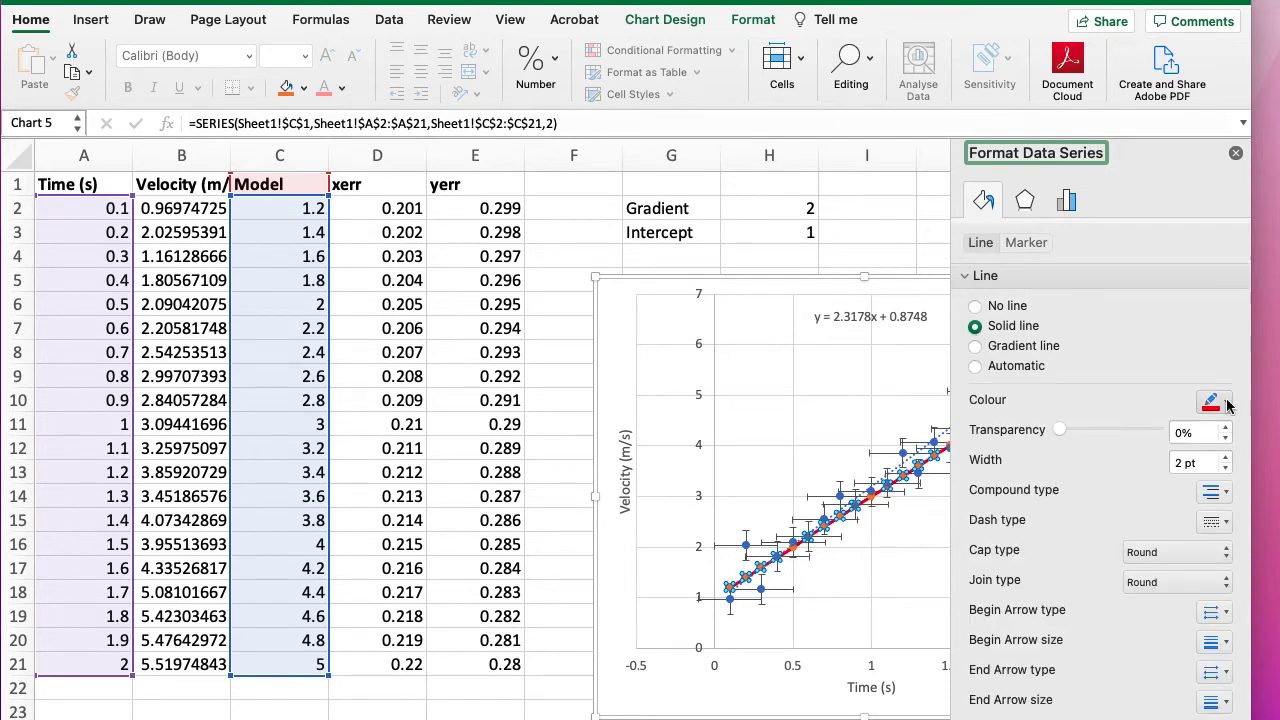
# Set the Model series markers to None and close the series formatting
pyautogui.click(1028, 244)
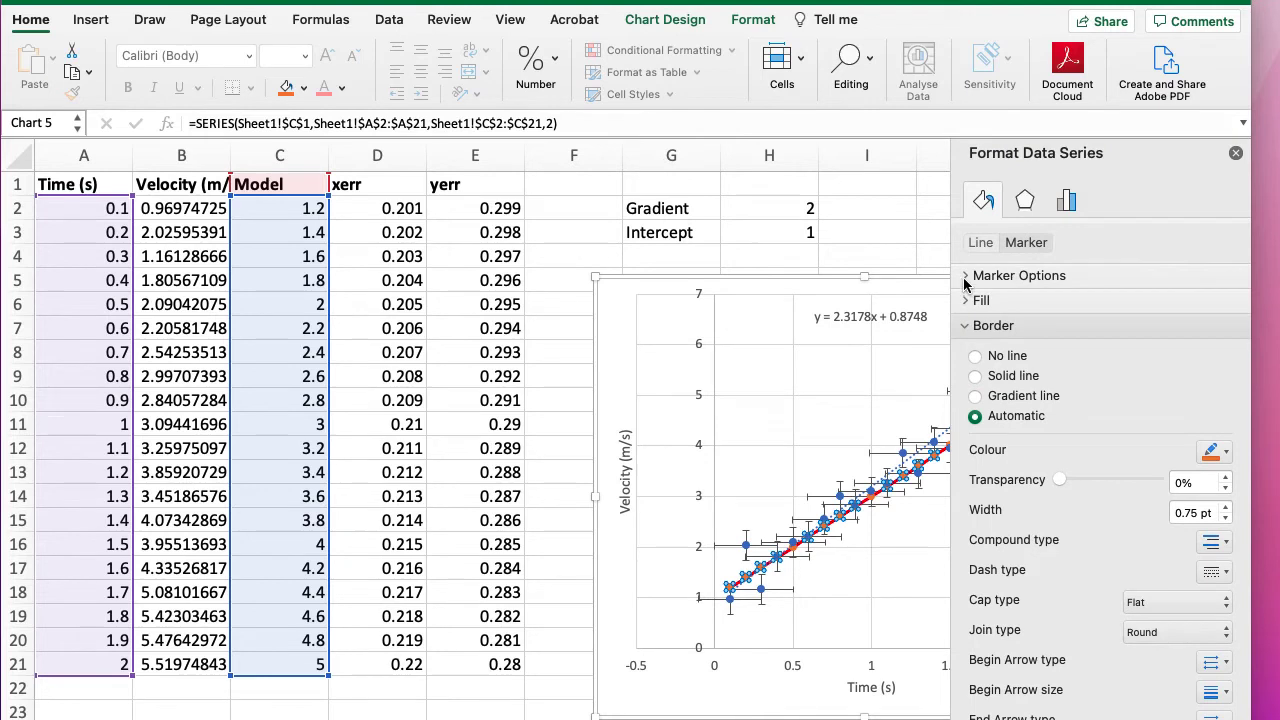
pyautogui.click(966, 276)
pyautogui.click(976, 327)
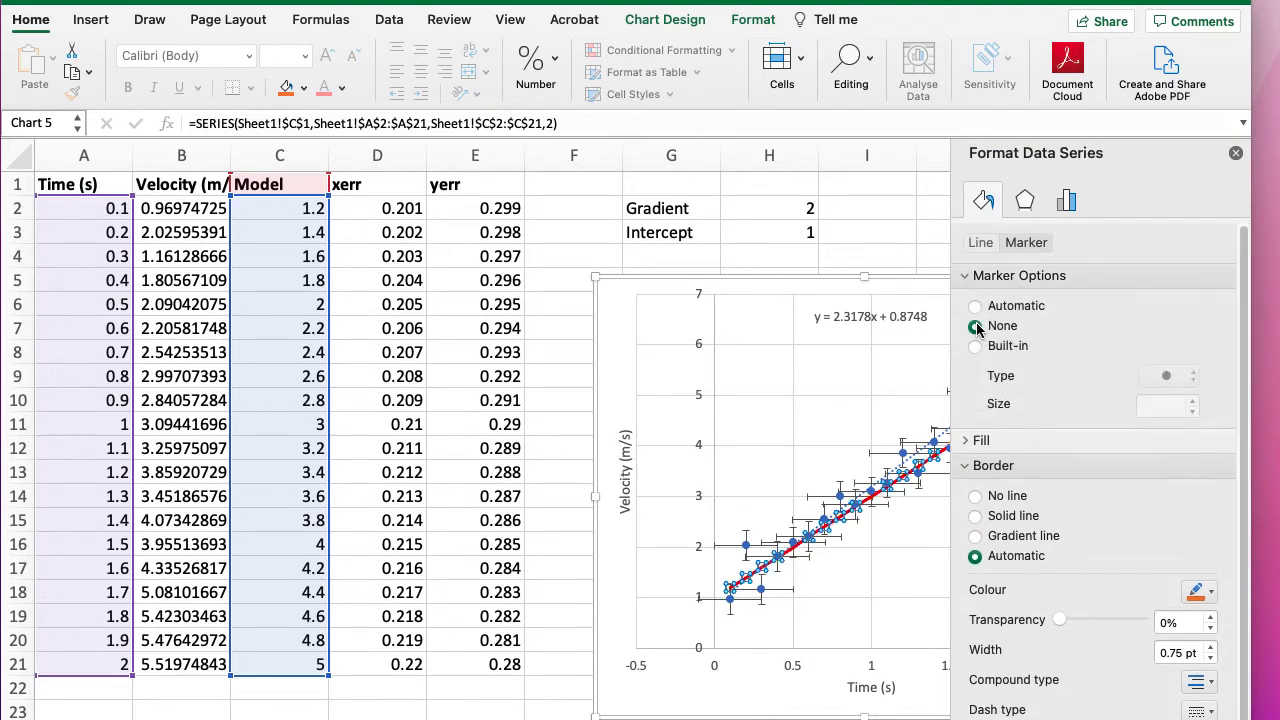
pyautogui.click(1236, 153)
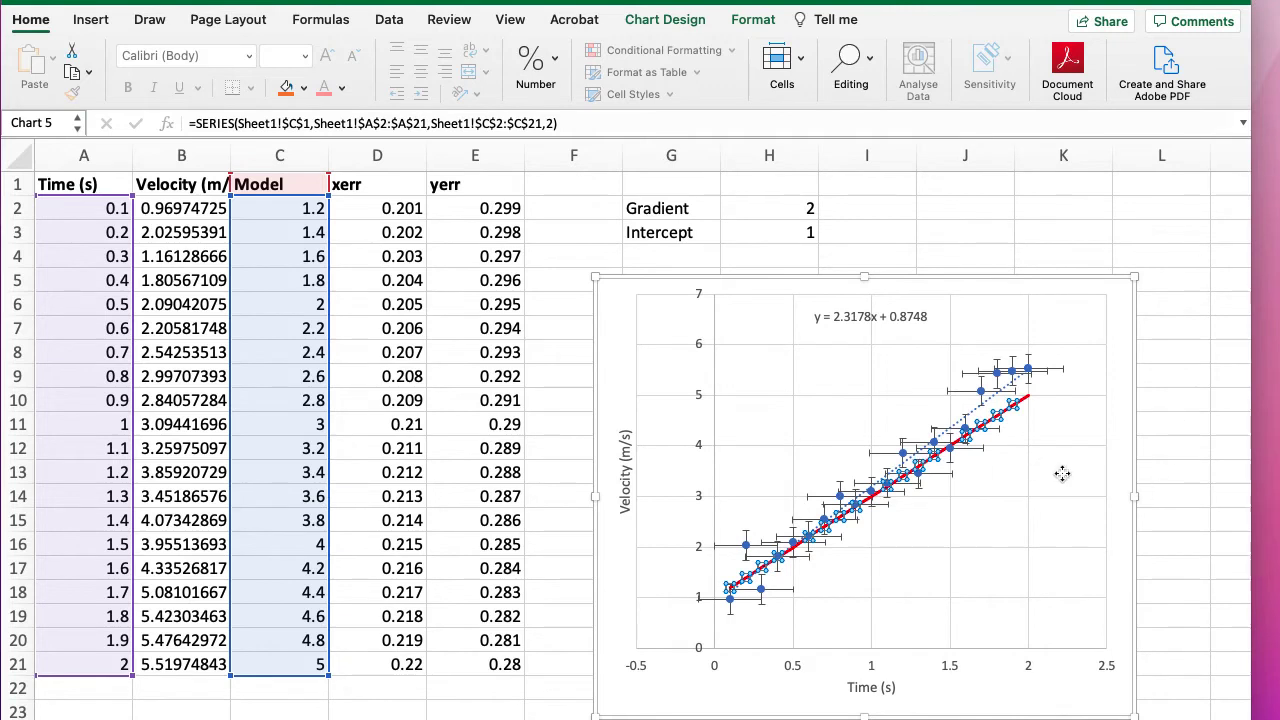
pyautogui.click(1027, 407)
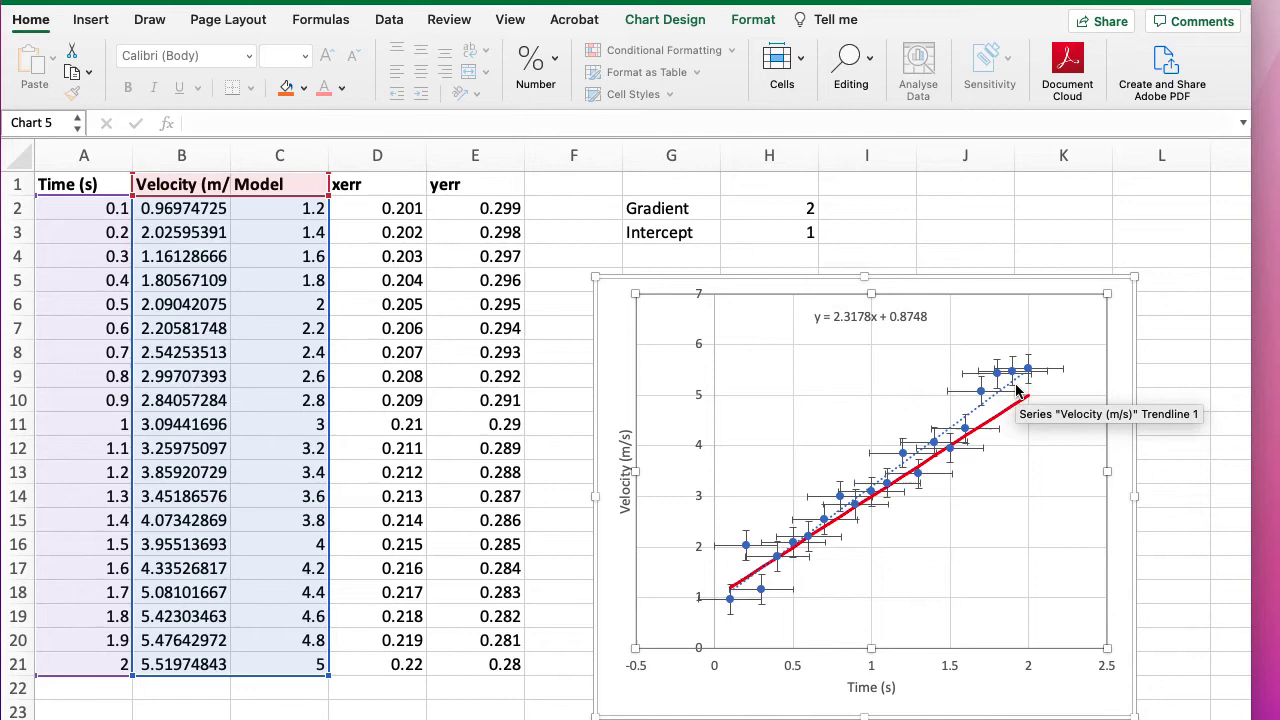
# Set the gradient in H2 to 2.1
pyautogui.click(806, 208)
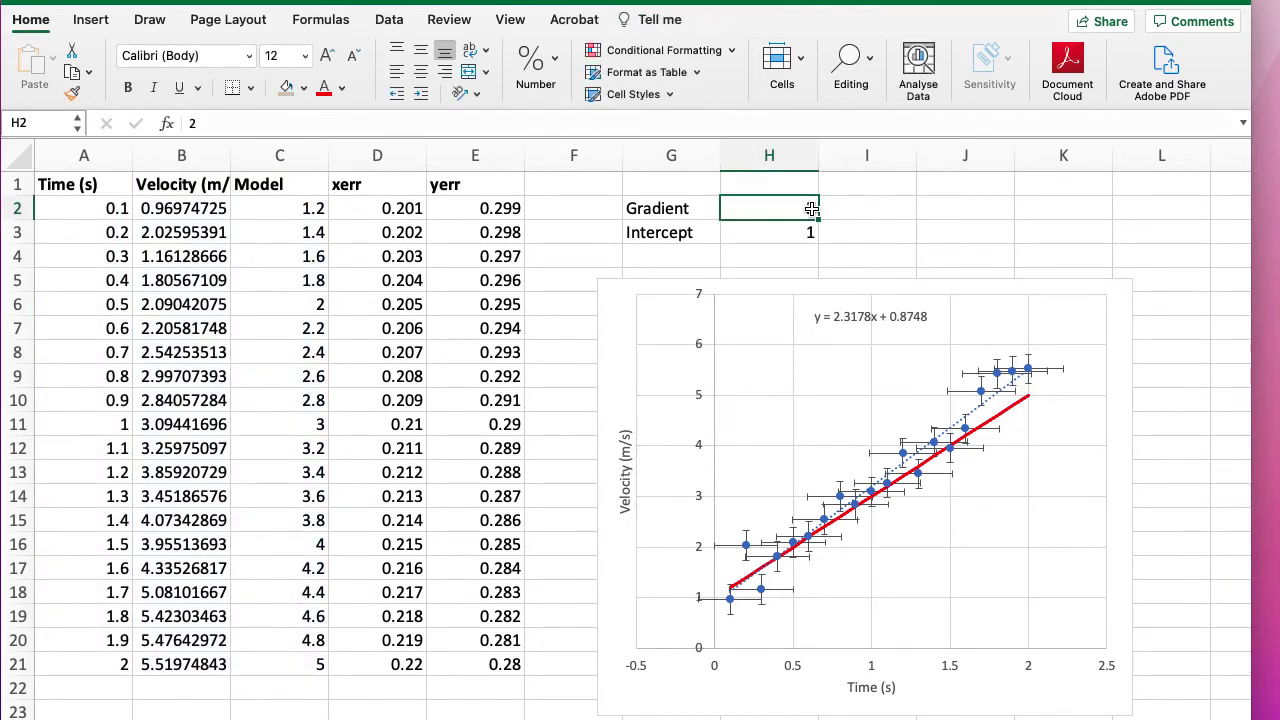
pyautogui.doubleClick(811, 208)
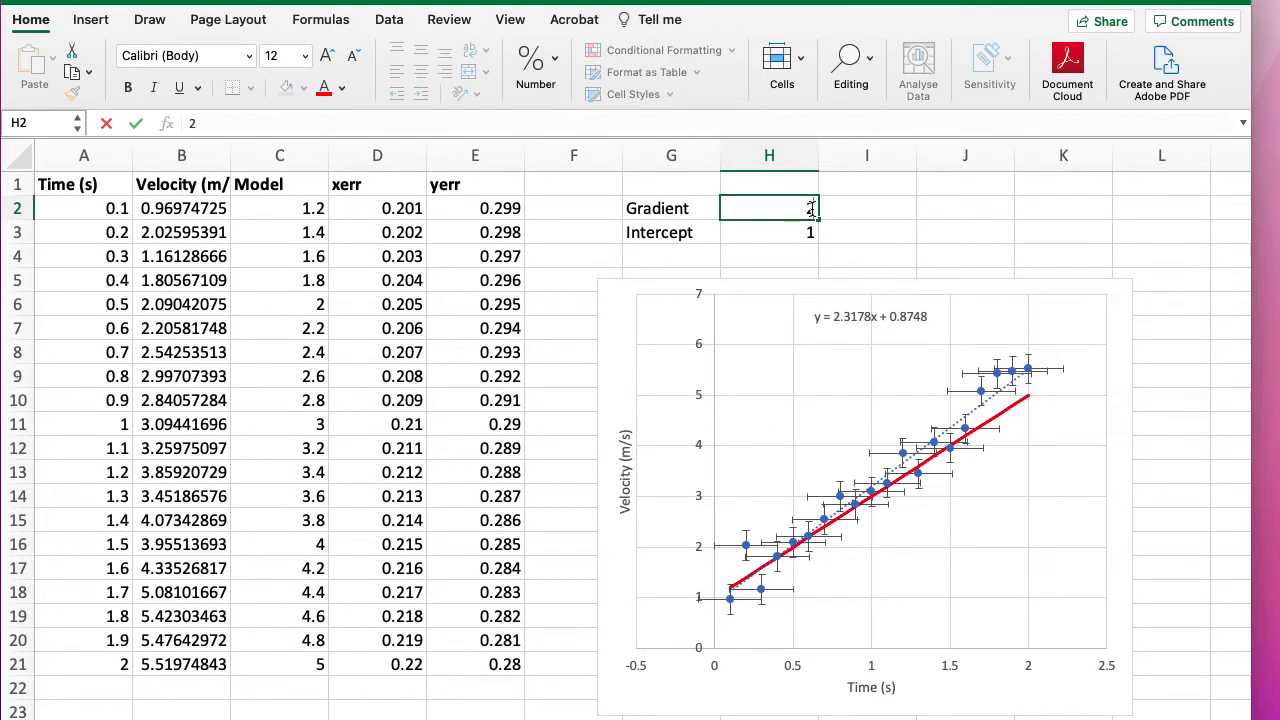
pyautogui.write('.1')
pyautogui.press('Return')
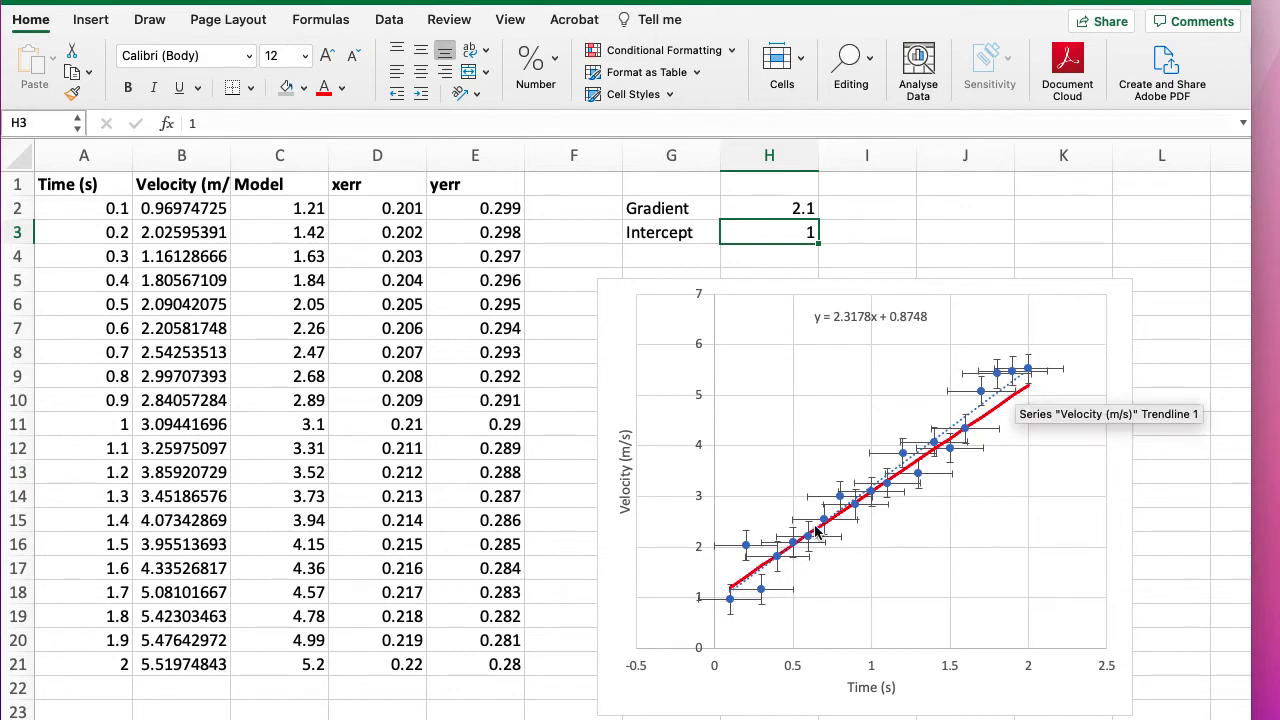
# Set the gradient in H2 to 2.2
pyautogui.click(813, 208)
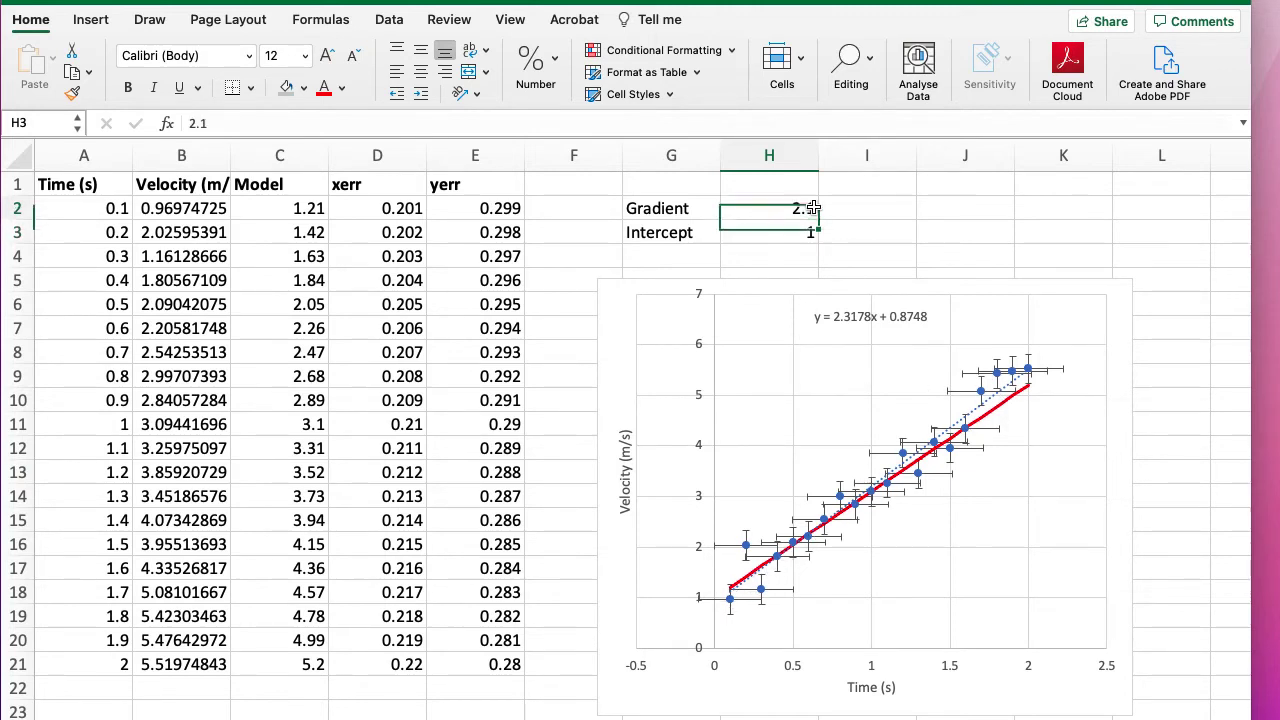
pyautogui.doubleClick(813, 208)
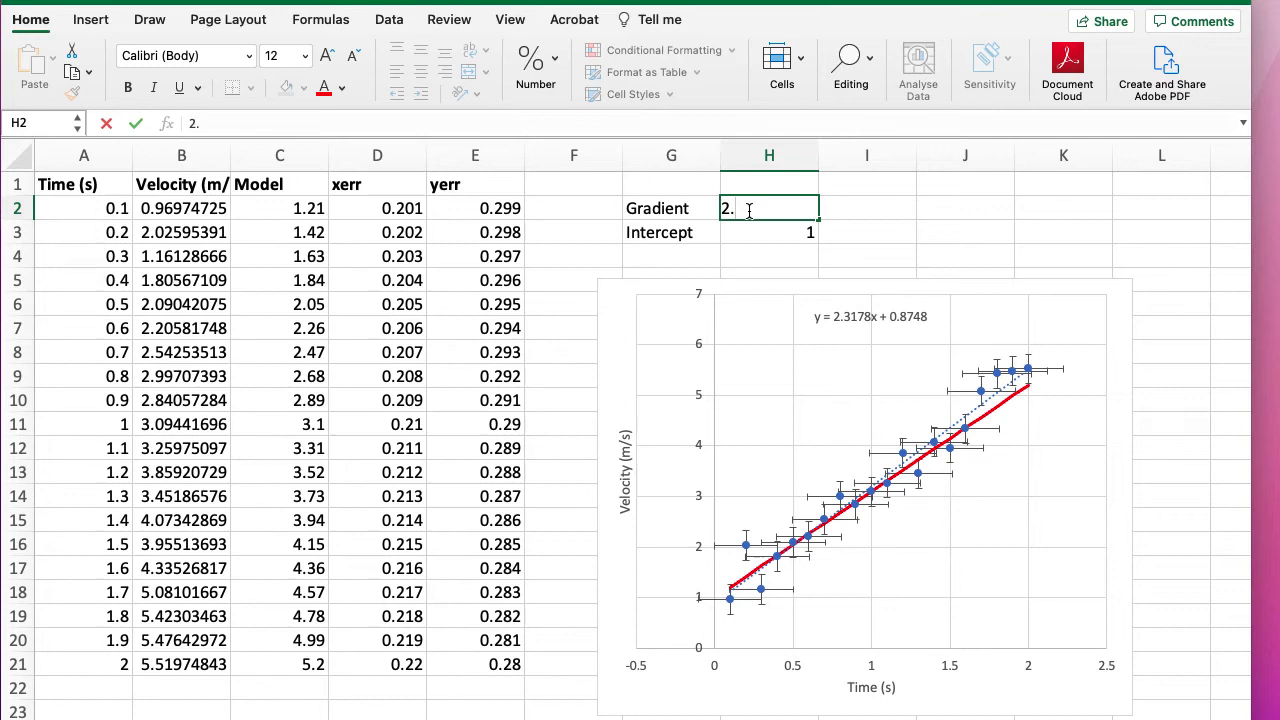
pyautogui.press('Return')
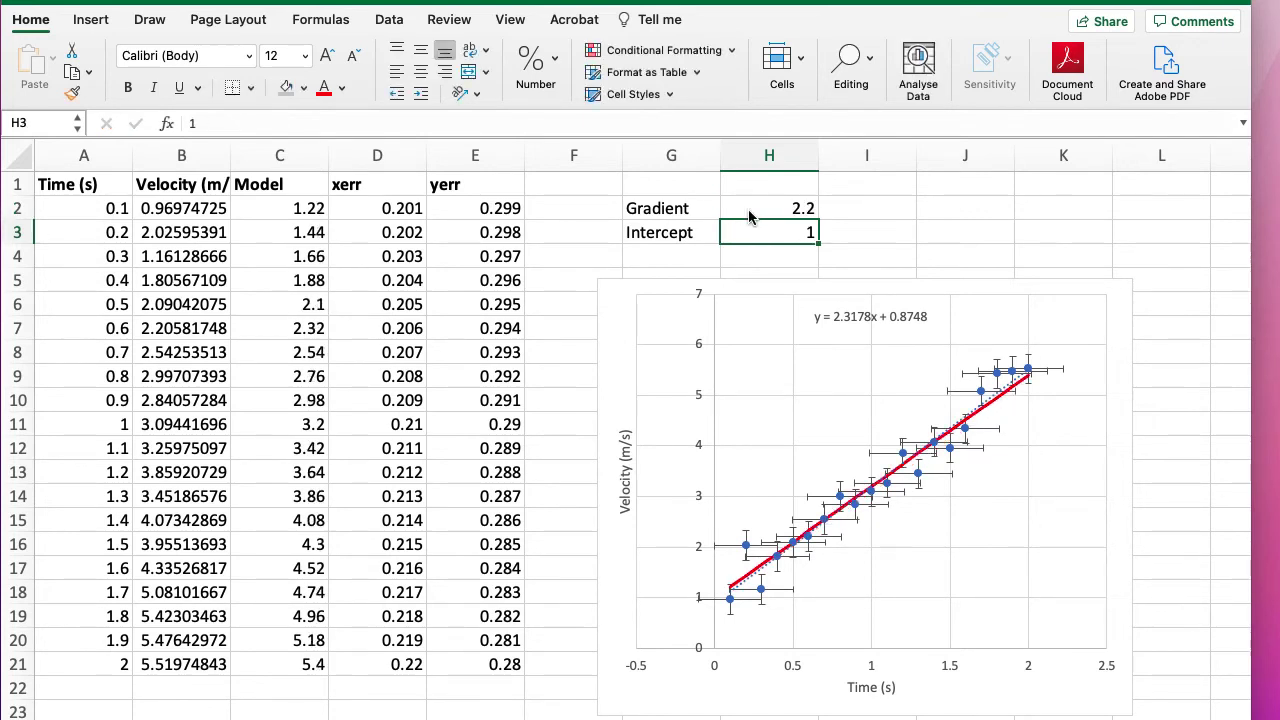
# Set the gradient in H2 to 2.15
pyautogui.doubleClick(813, 208)
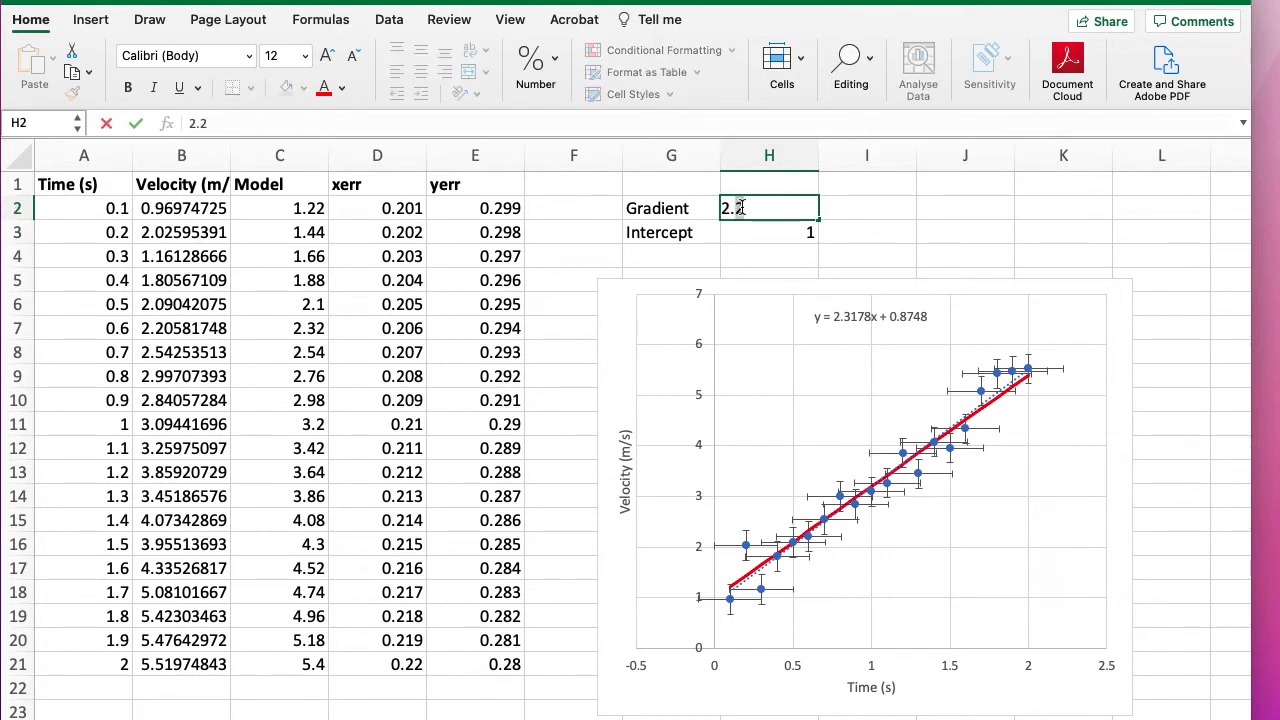
pyautogui.write('15')
pyautogui.press('Return')
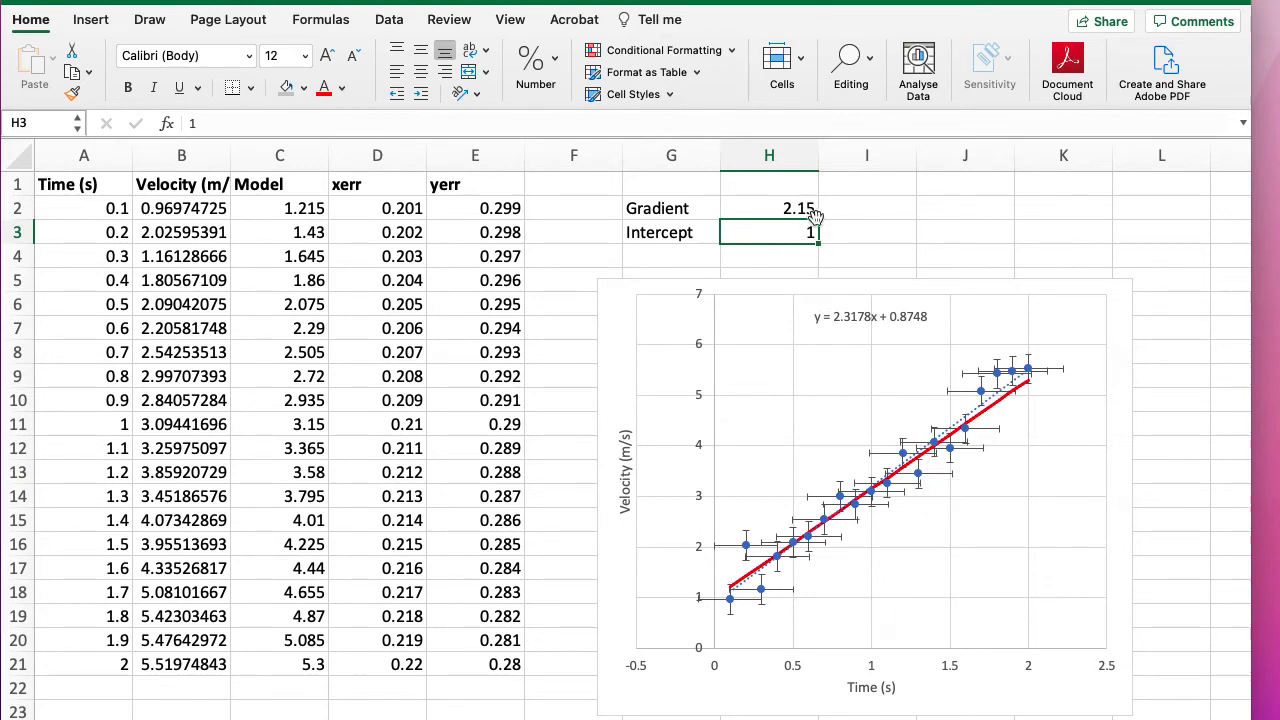
# Set the gradient in H2 to 2.4
pyautogui.click(806, 207)
pyautogui.doubleClick(806, 207)
pyautogui.moveTo(736, 207); pyautogui.dragTo(749, 207)
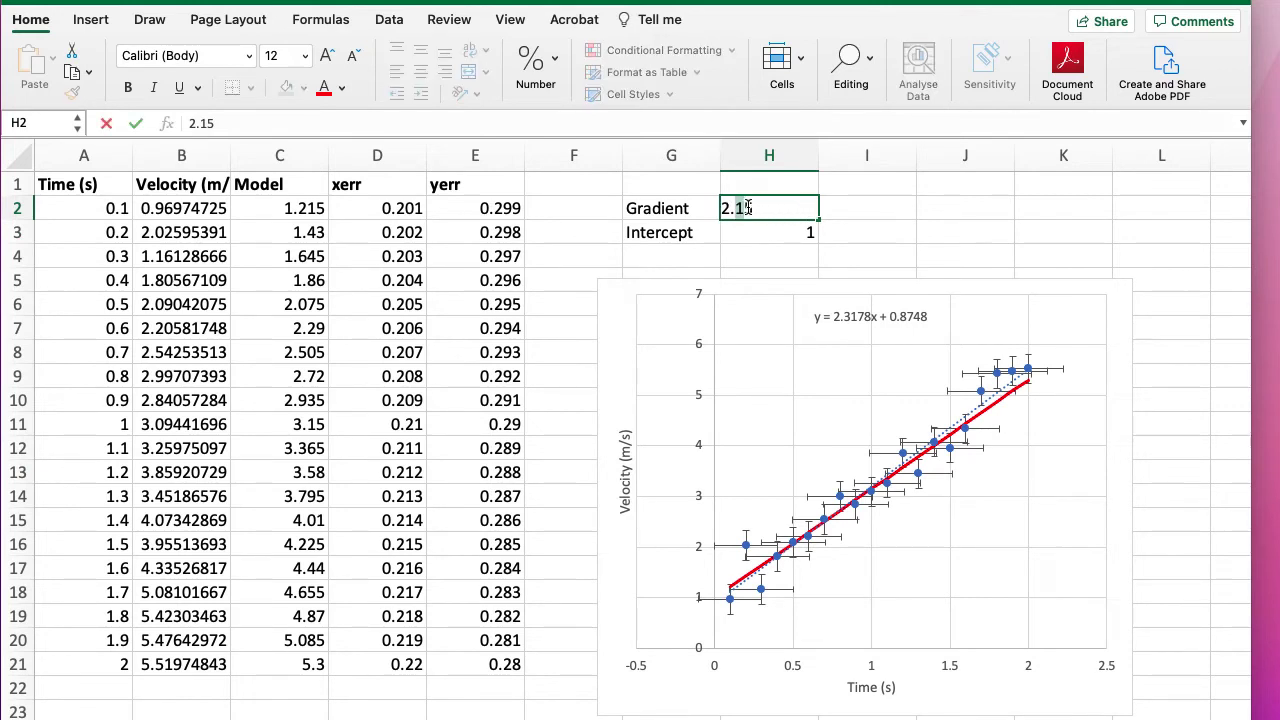
pyautogui.write('4')
pyautogui.press('Return')
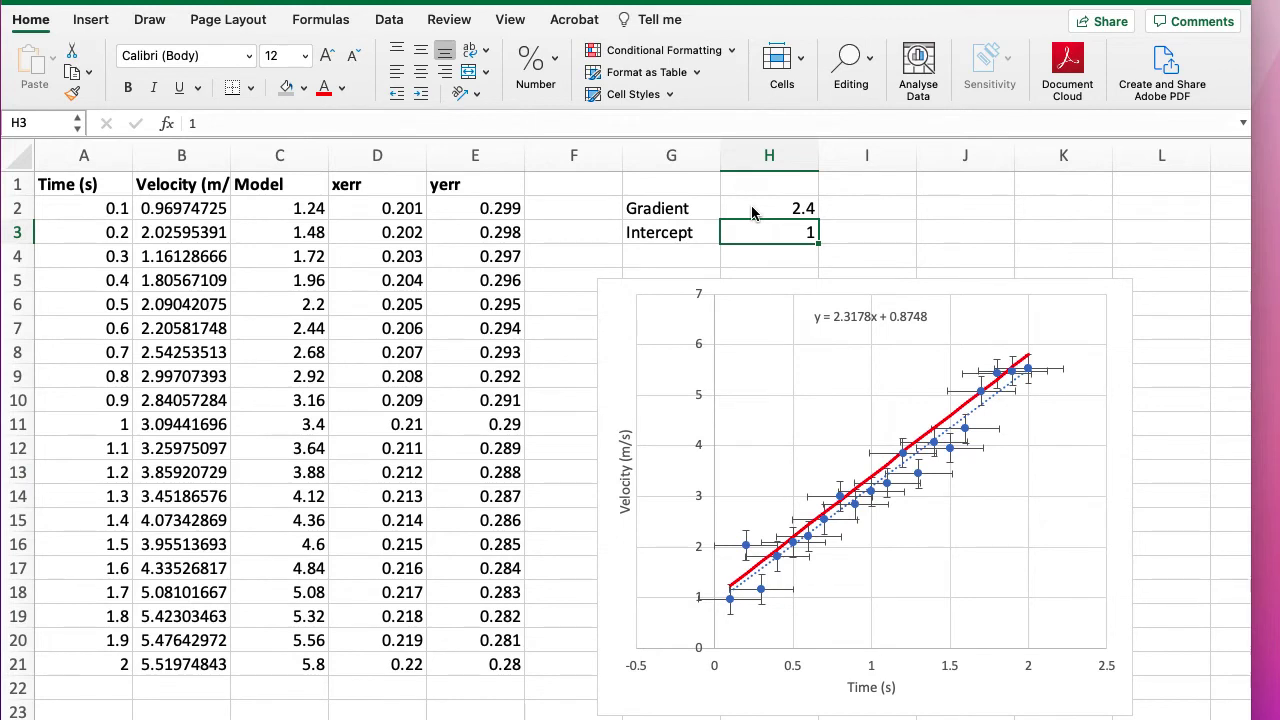
# Set the intercept in H3 to 0.95 and refine it to 0.9
pyautogui.doubleClick(805, 232)
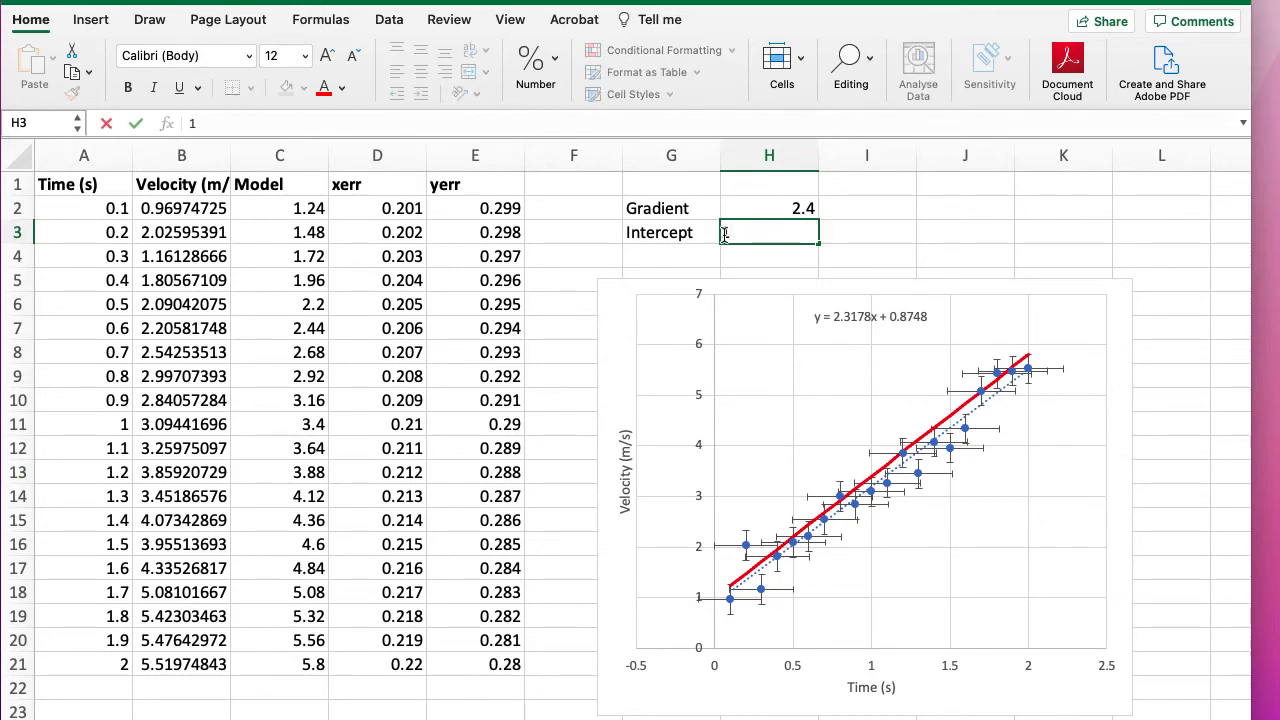
pyautogui.write('0.95')
pyautogui.press('Return')
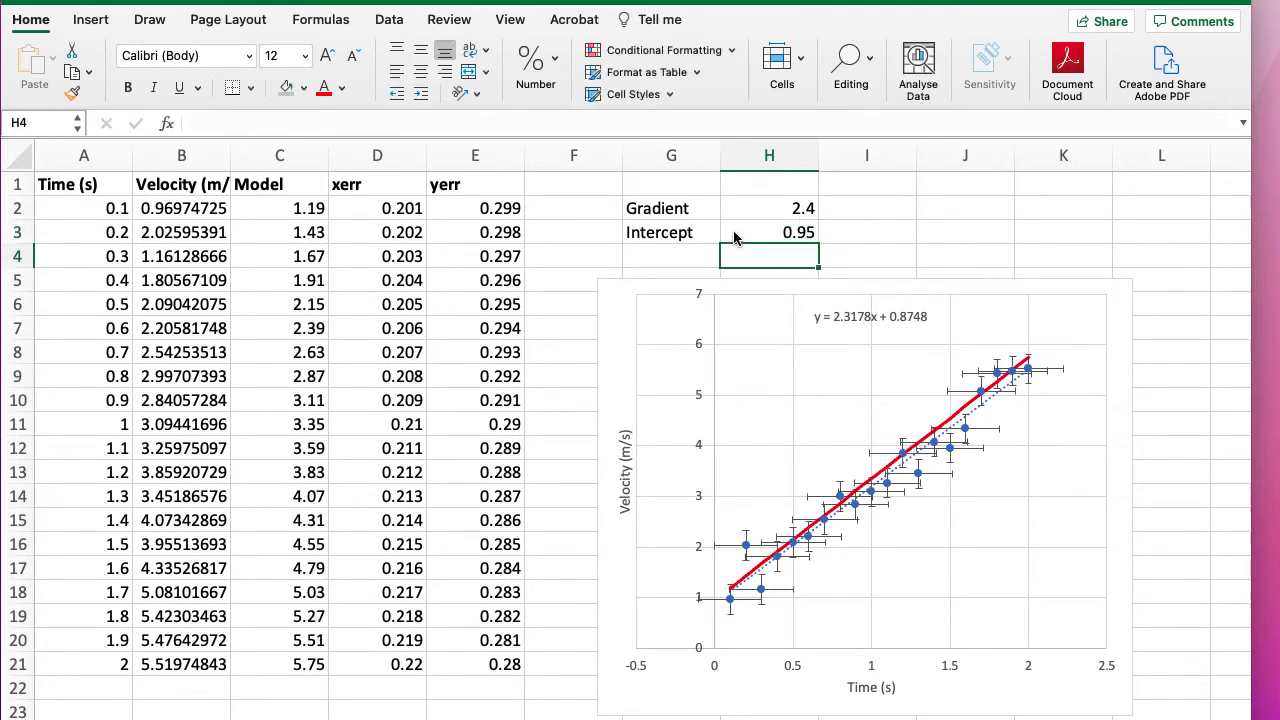
pyautogui.doubleClick(748, 234)
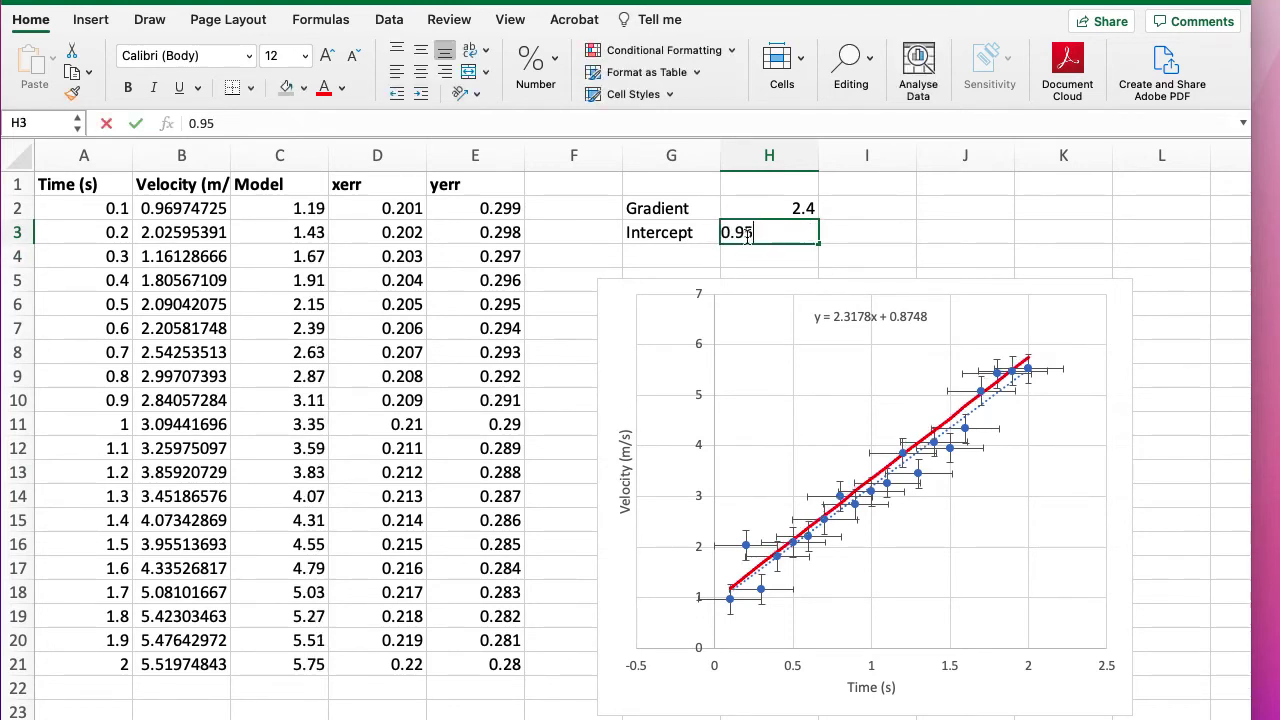
pyautogui.moveTo(748, 234); pyautogui.dragTo(757, 234)
pyautogui.press('Return')
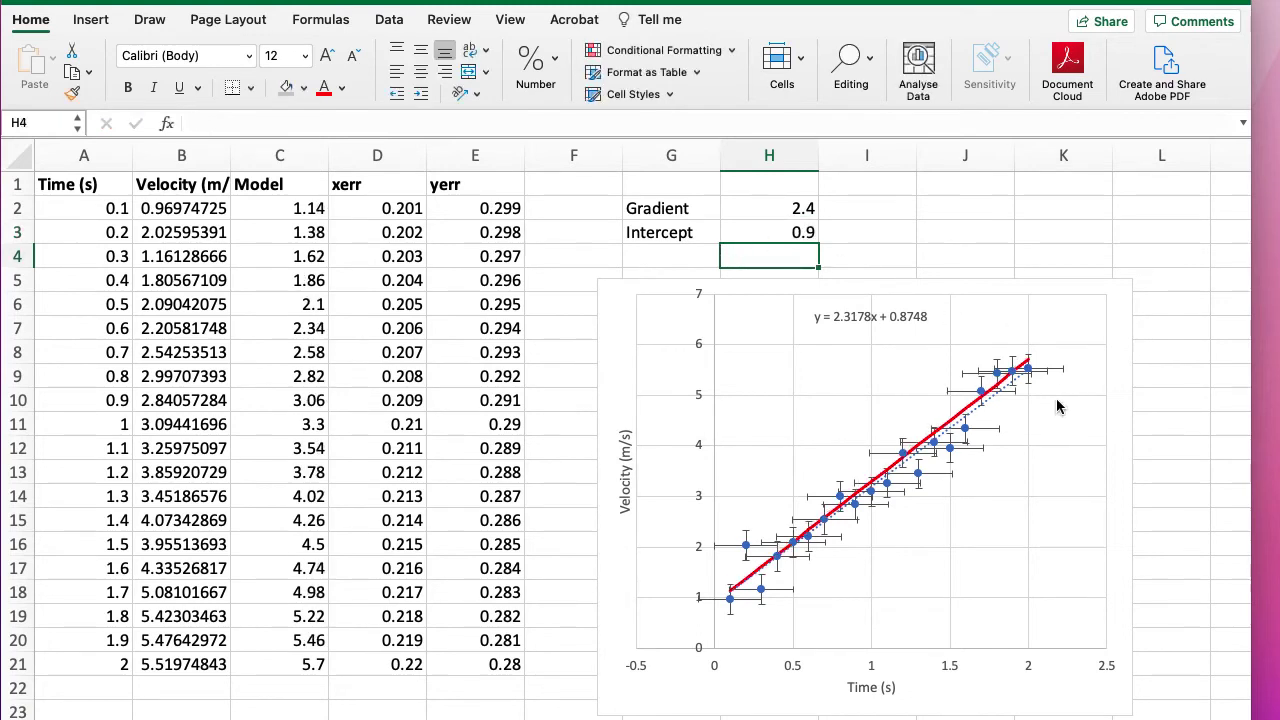
# Raise the gradient in H2 to 2.5 and further to 2.6
pyautogui.doubleClick(812, 208)
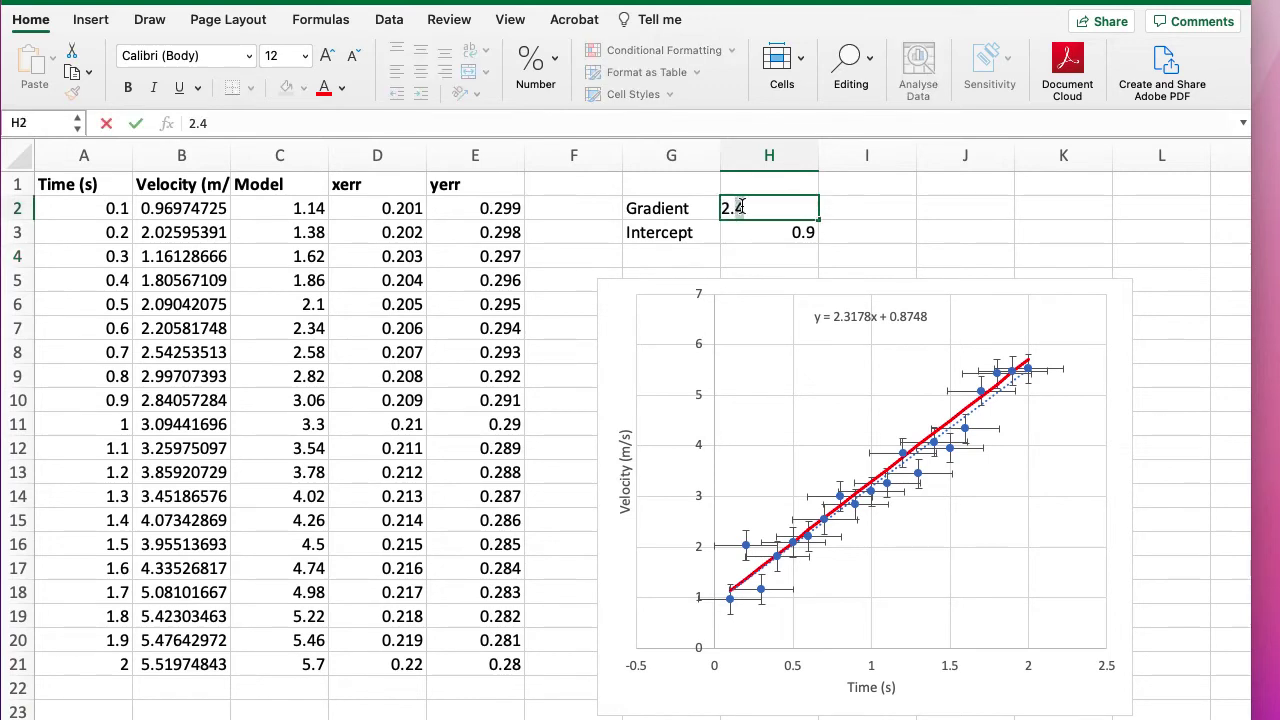
pyautogui.press('Return')
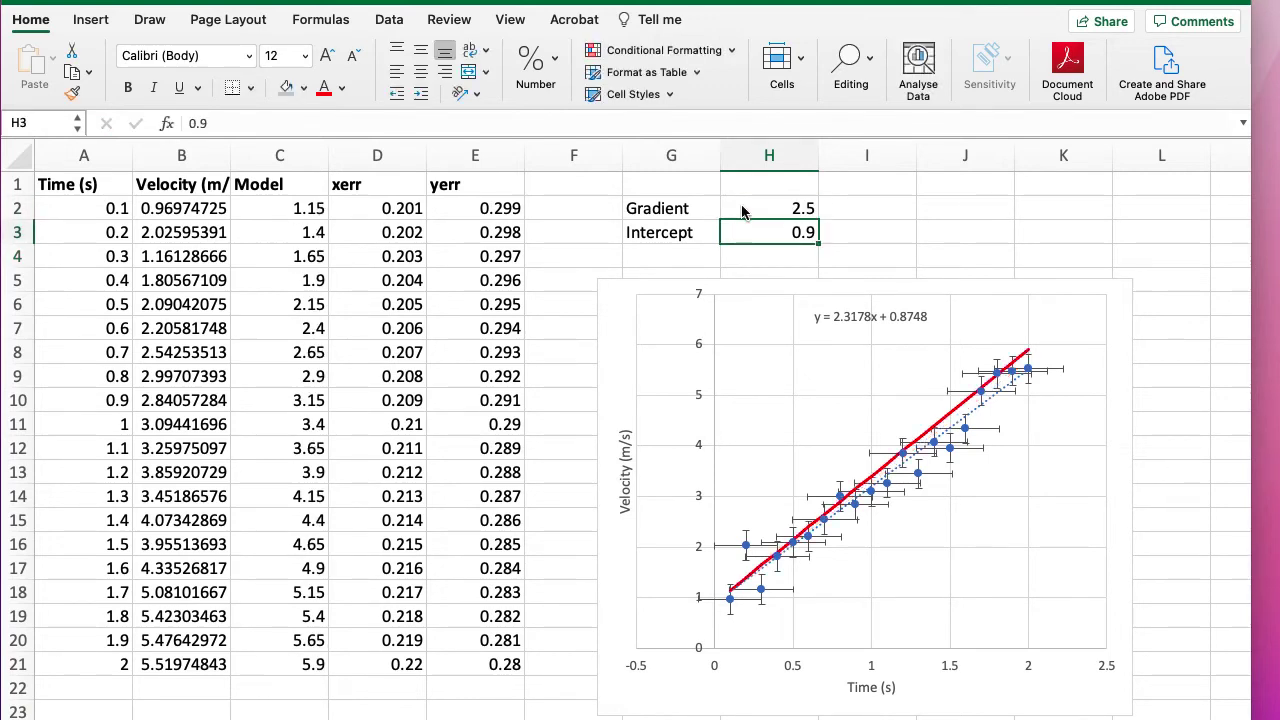
pyautogui.doubleClick(810, 209)
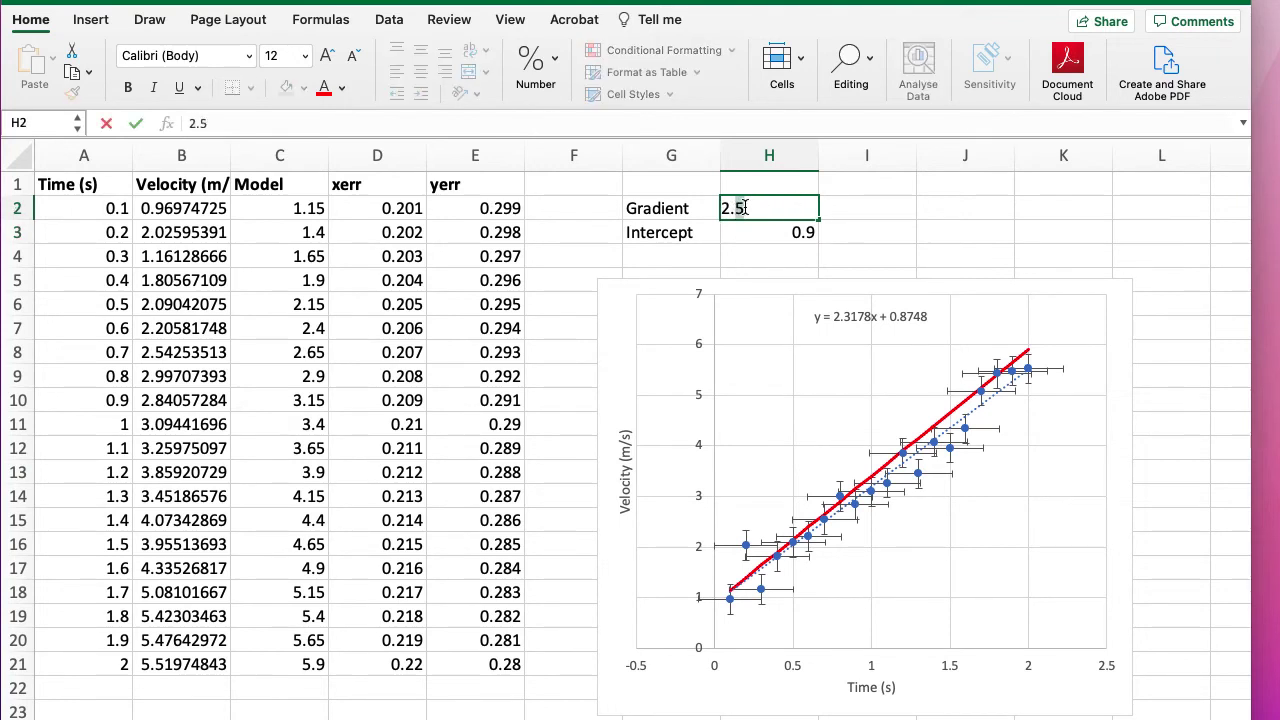
pyautogui.press('Return')
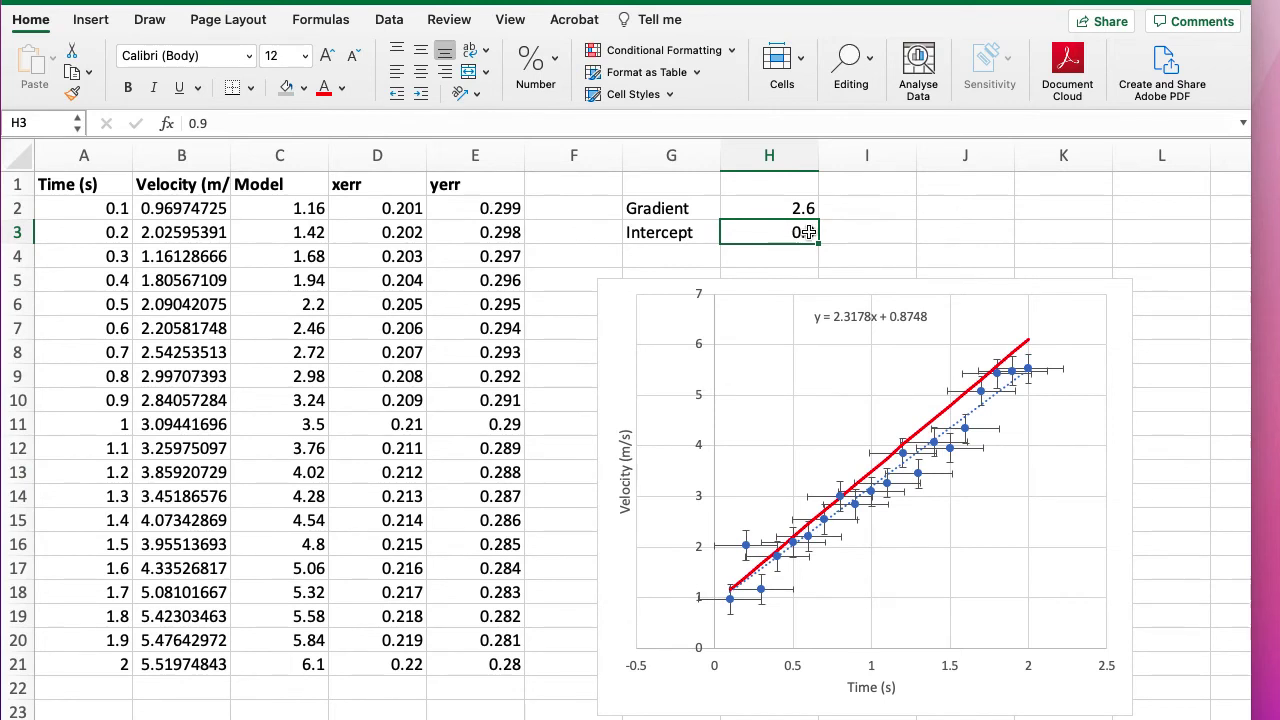
# Lower the intercept in H3 to 0.8 and further to 0.7
pyautogui.doubleClick(738, 231)
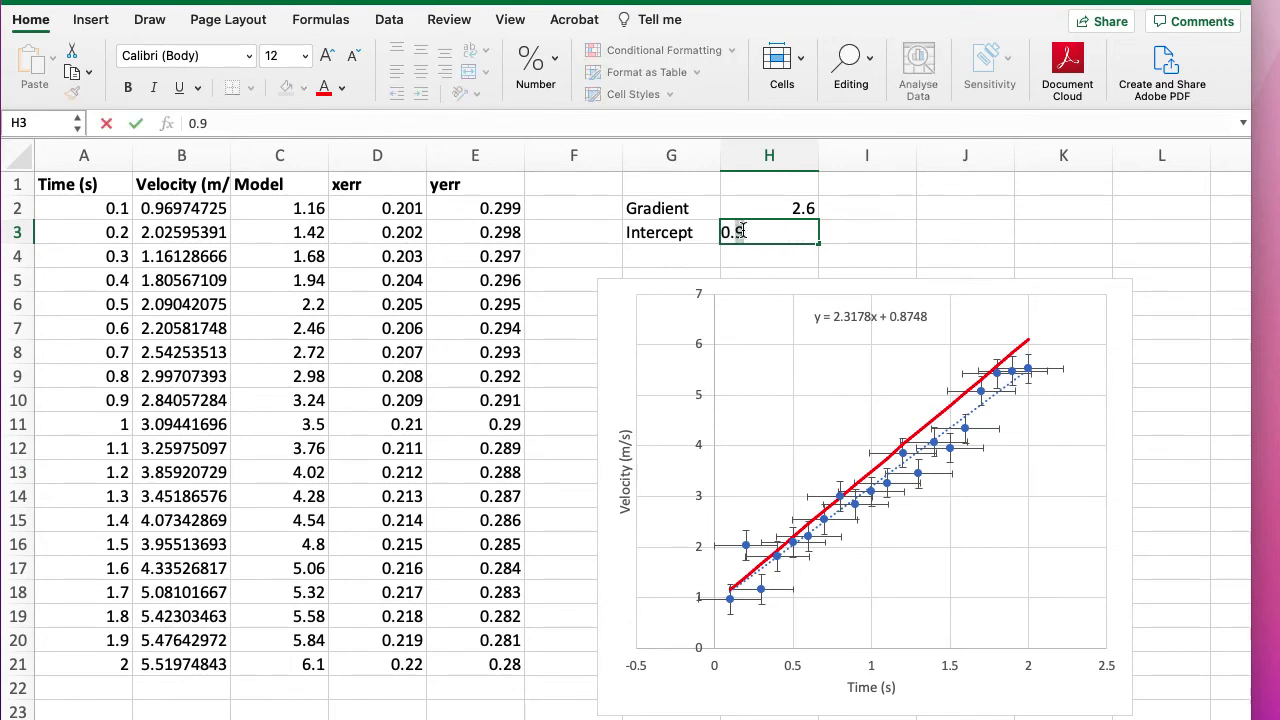
pyautogui.press('Return')
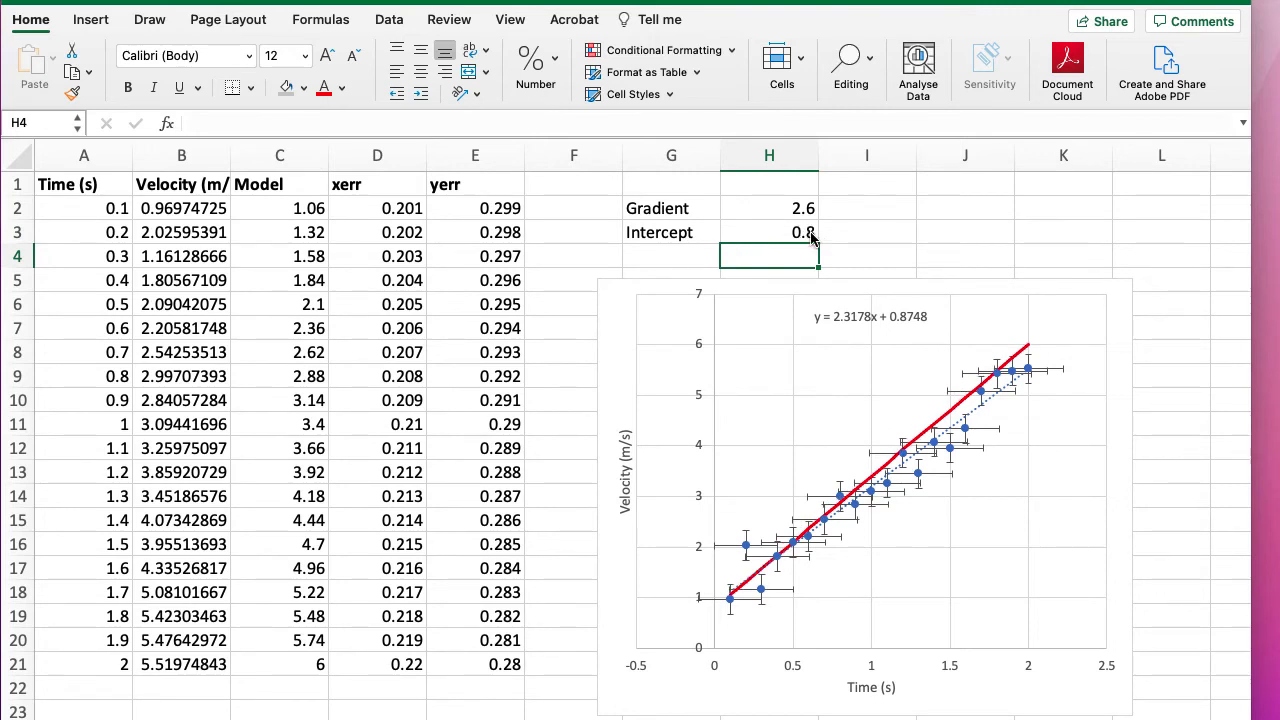
pyautogui.doubleClick(741, 232)
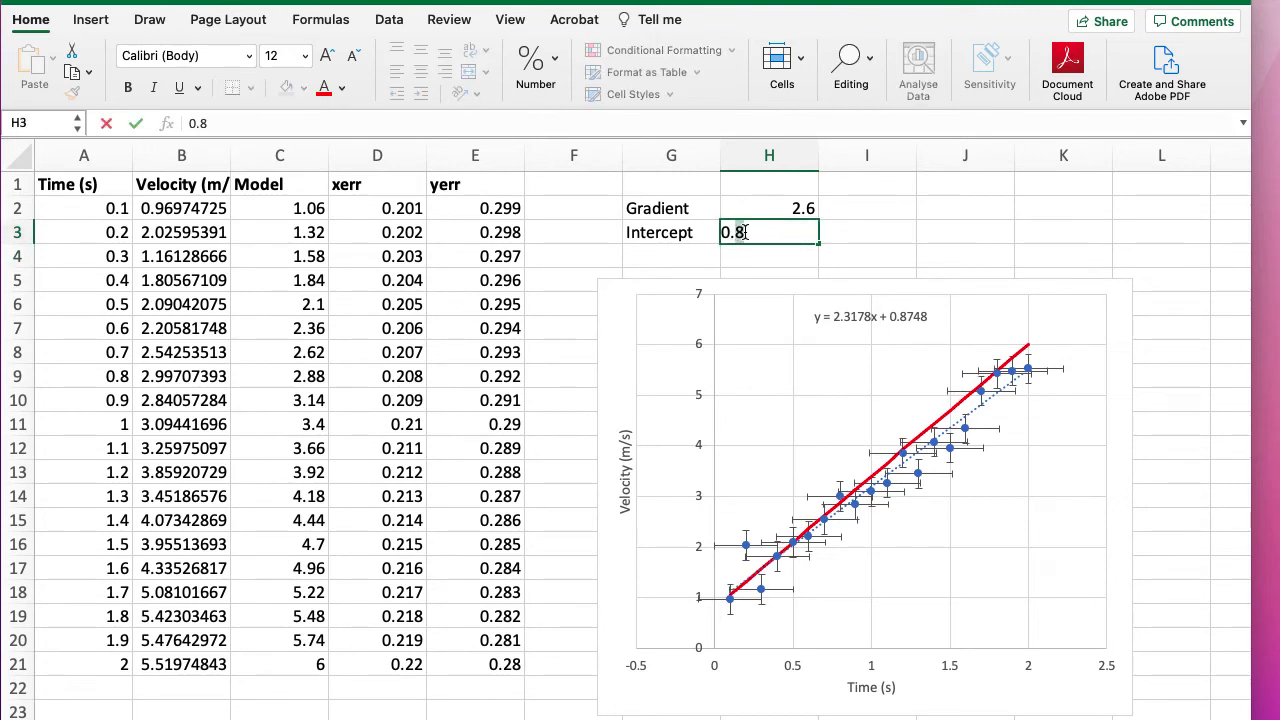
pyautogui.press('Return')
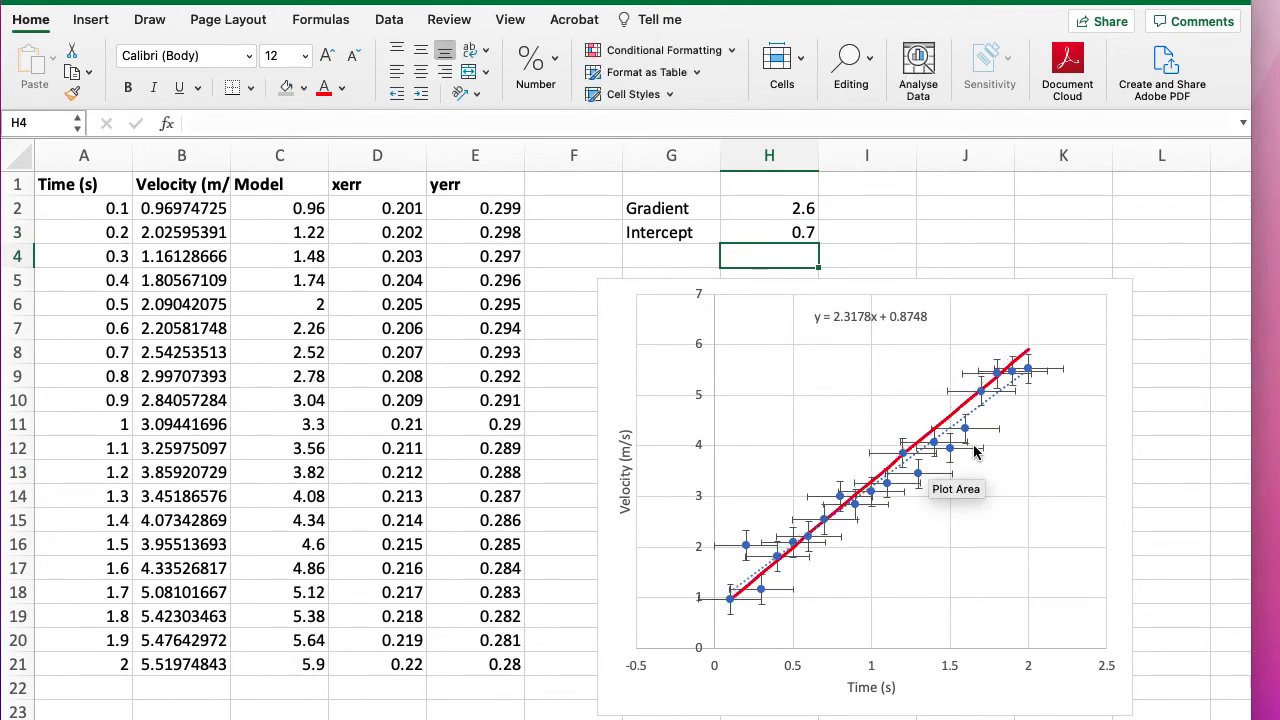
# Set the gradient in H2 to 2.8
pyautogui.click(806, 208)
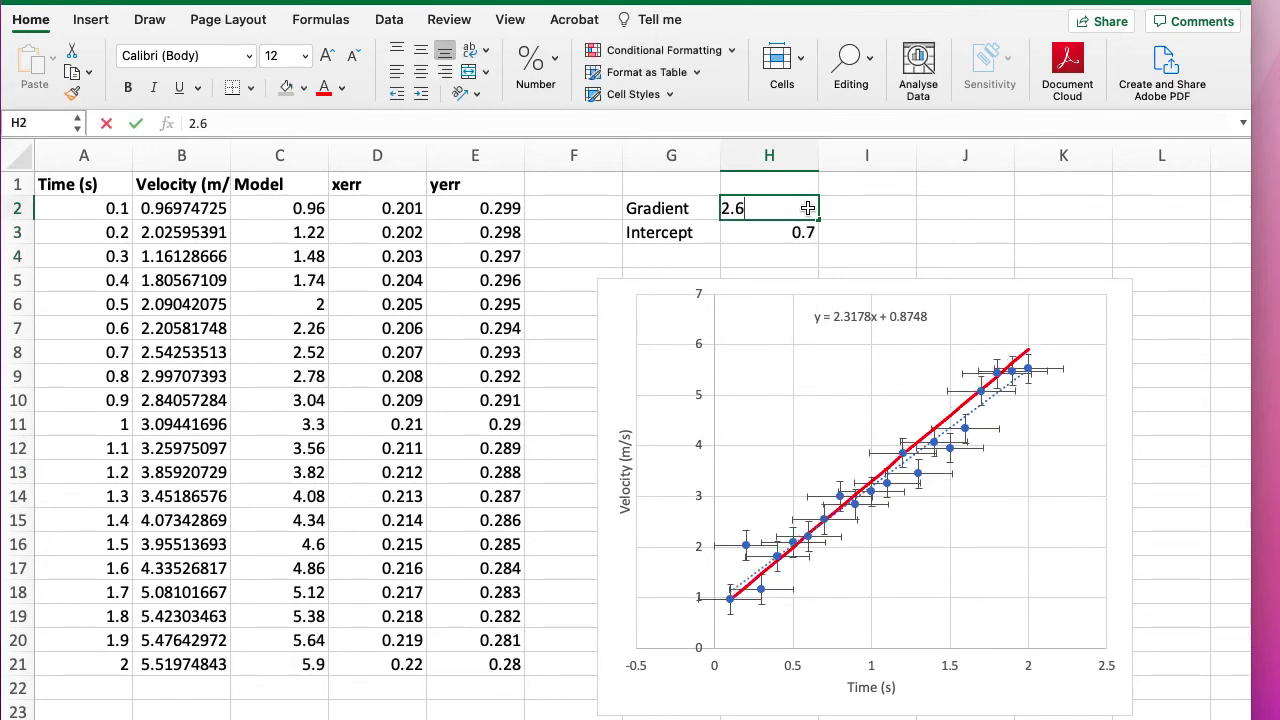
pyautogui.doubleClick(806, 208)
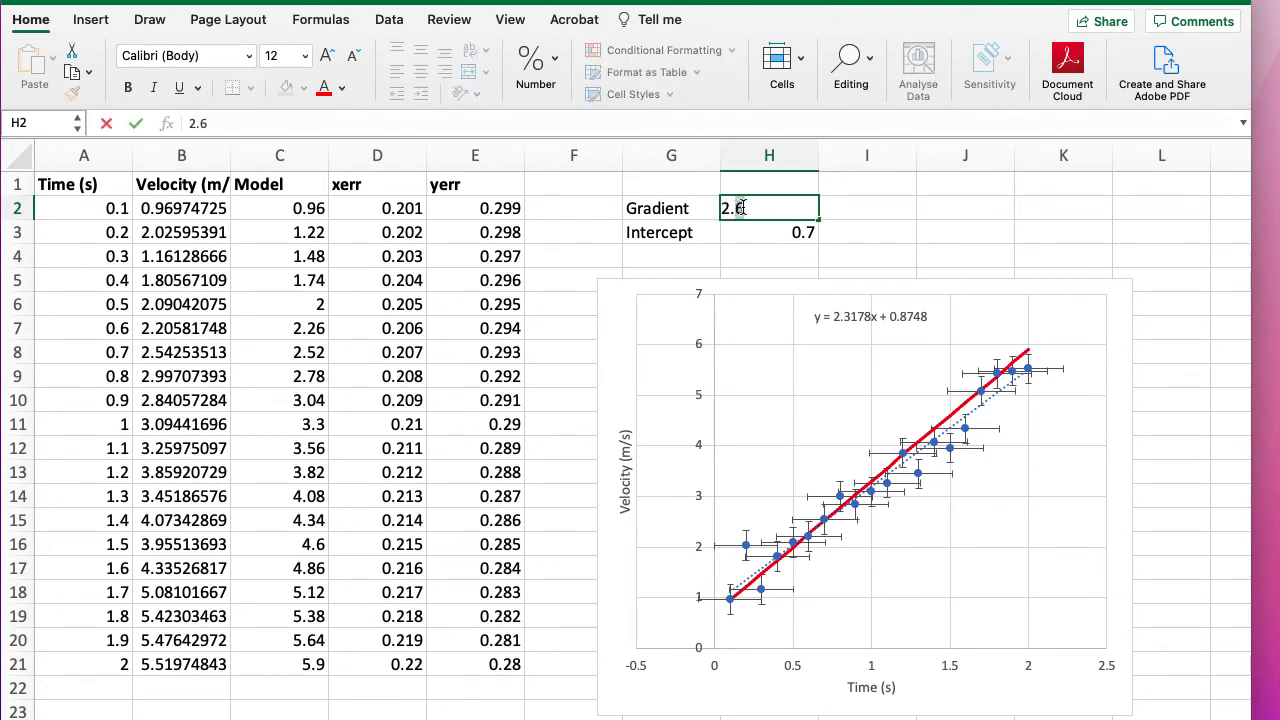
pyautogui.press('BackSpace')
pyautogui.write('8')
pyautogui.press('Return')
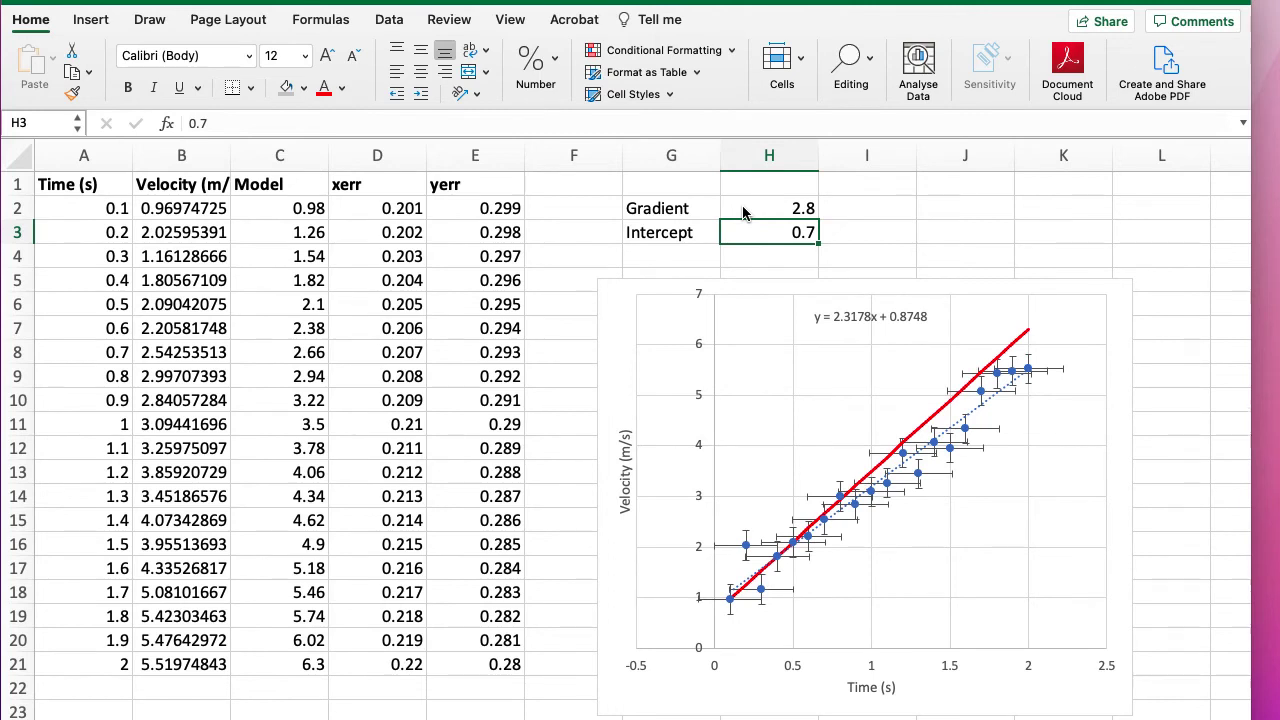
# Set the intercept in H3 to 0.6
pyautogui.doubleClick(808, 232)
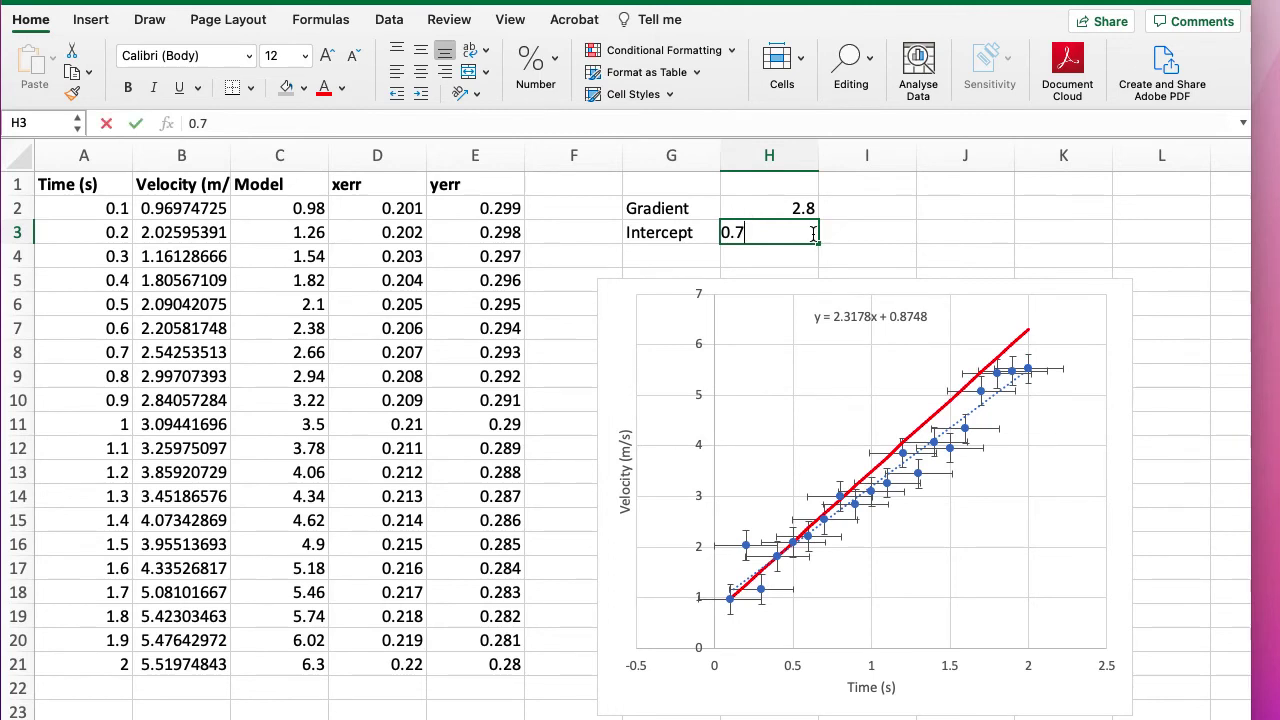
pyautogui.moveTo(736, 232); pyautogui.dragTo(748, 232)
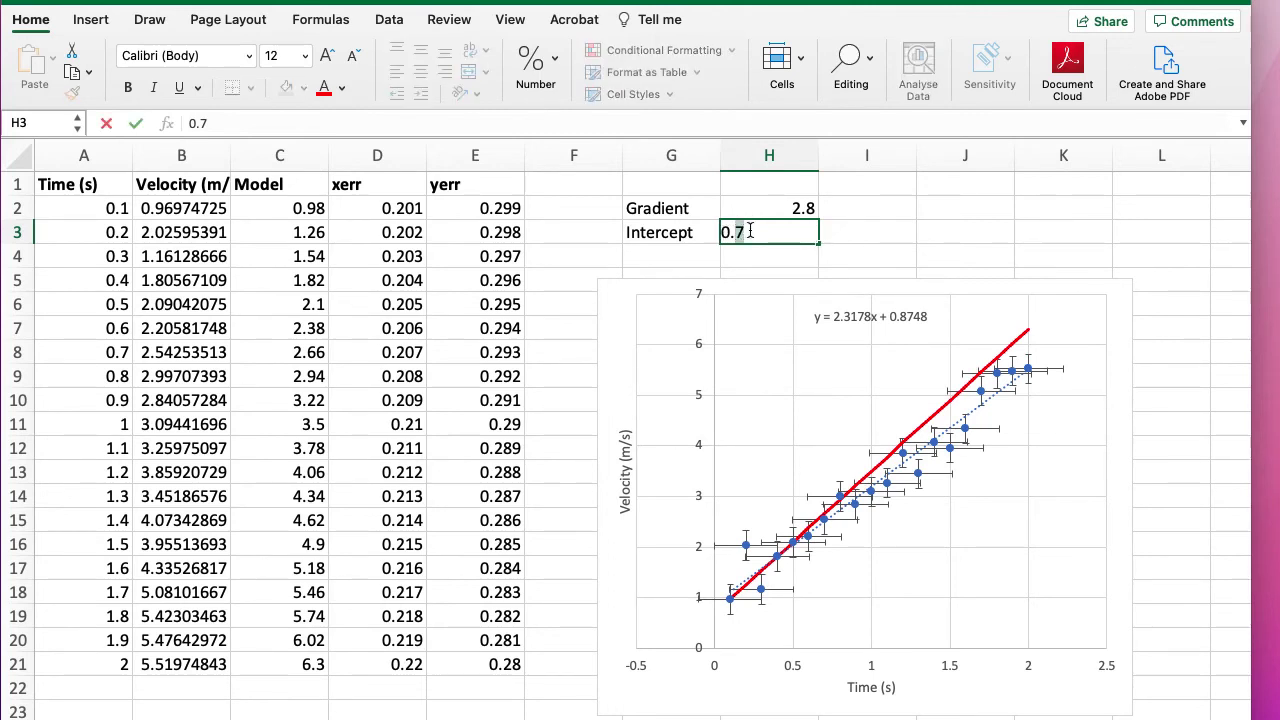
pyautogui.write('6')
pyautogui.press('Return')
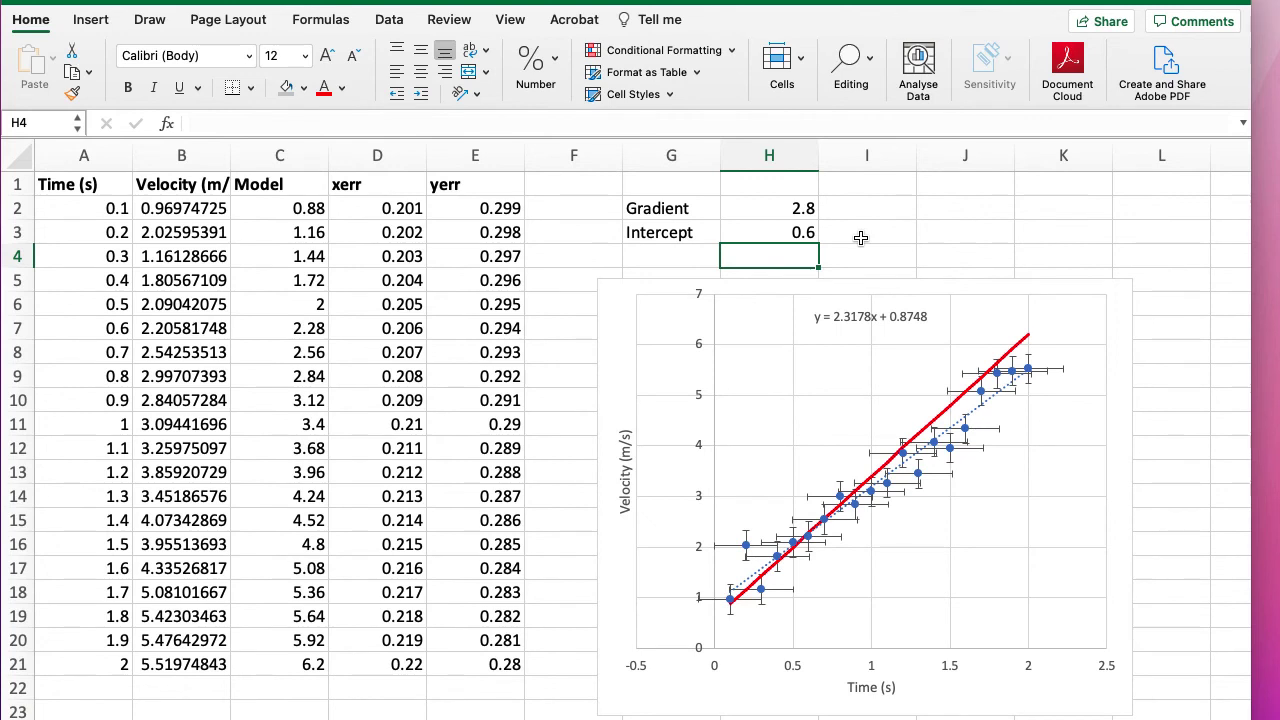
# Enter the gradient estimate 2.5 in J2 and its uncertainty 0.3 in K2
pyautogui.click(940, 207)
pyautogui.write('2.5')
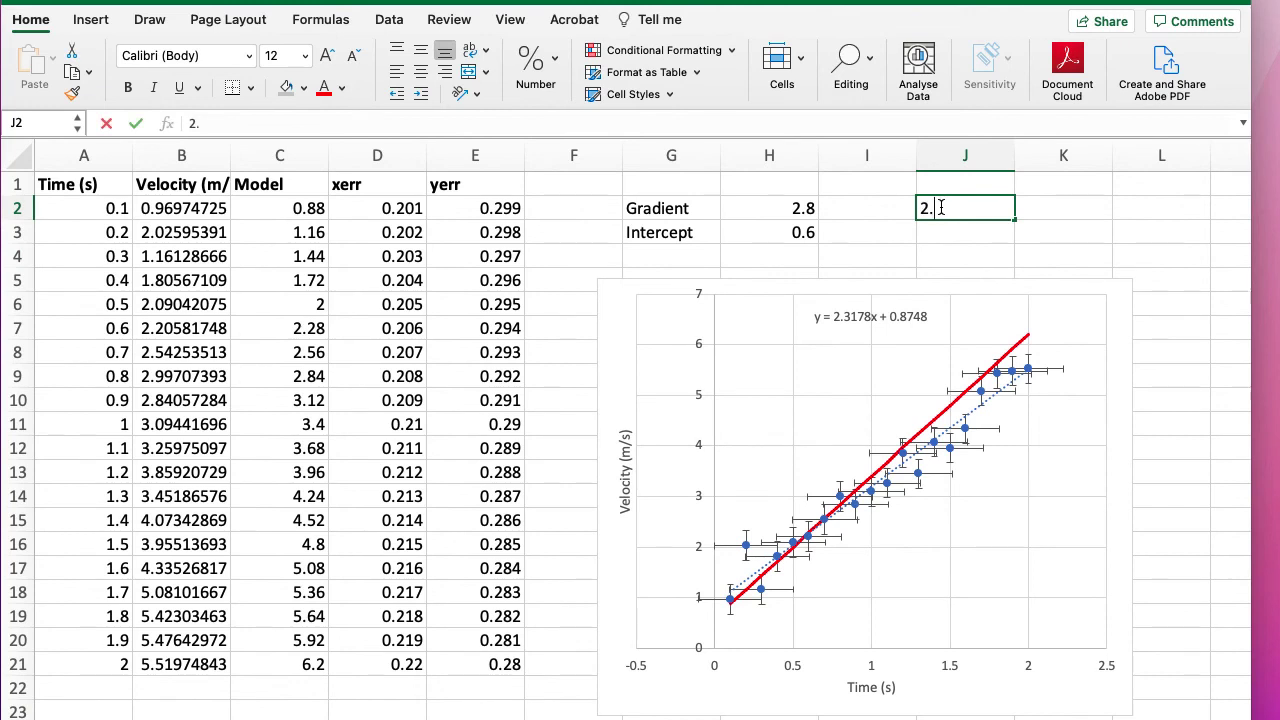
pyautogui.click(1037, 208)
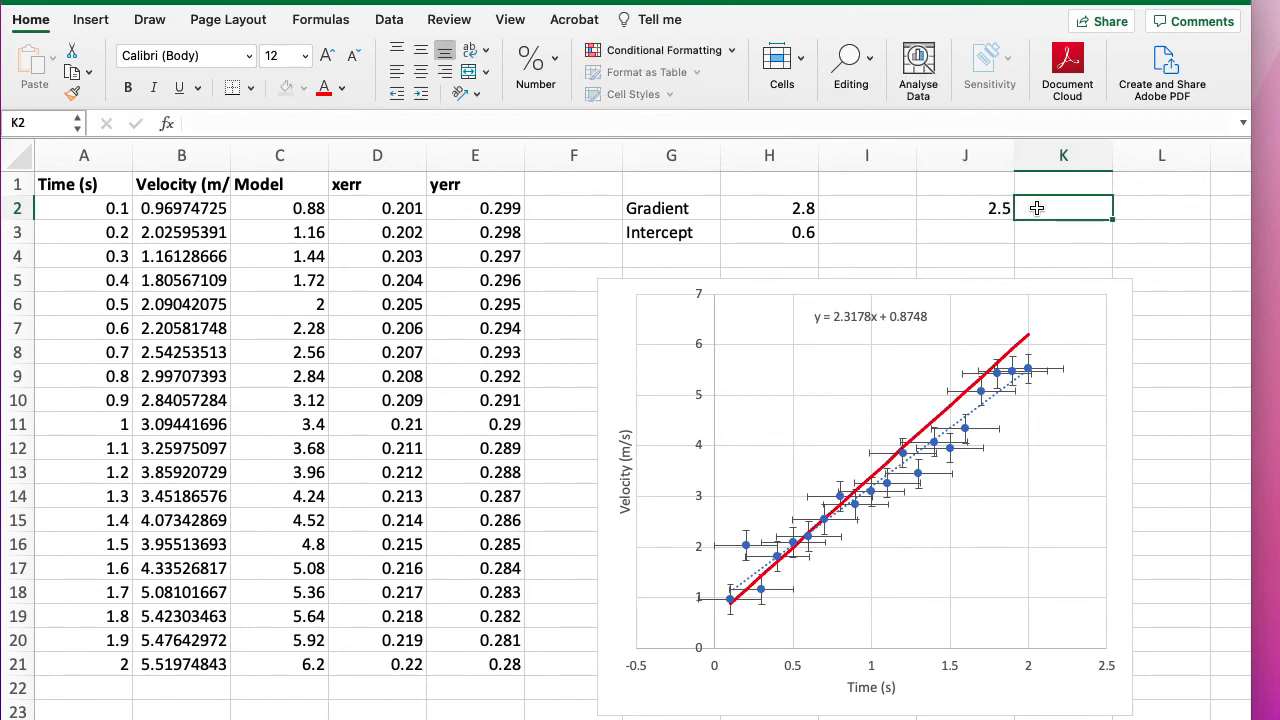
pyautogui.write('0.3')
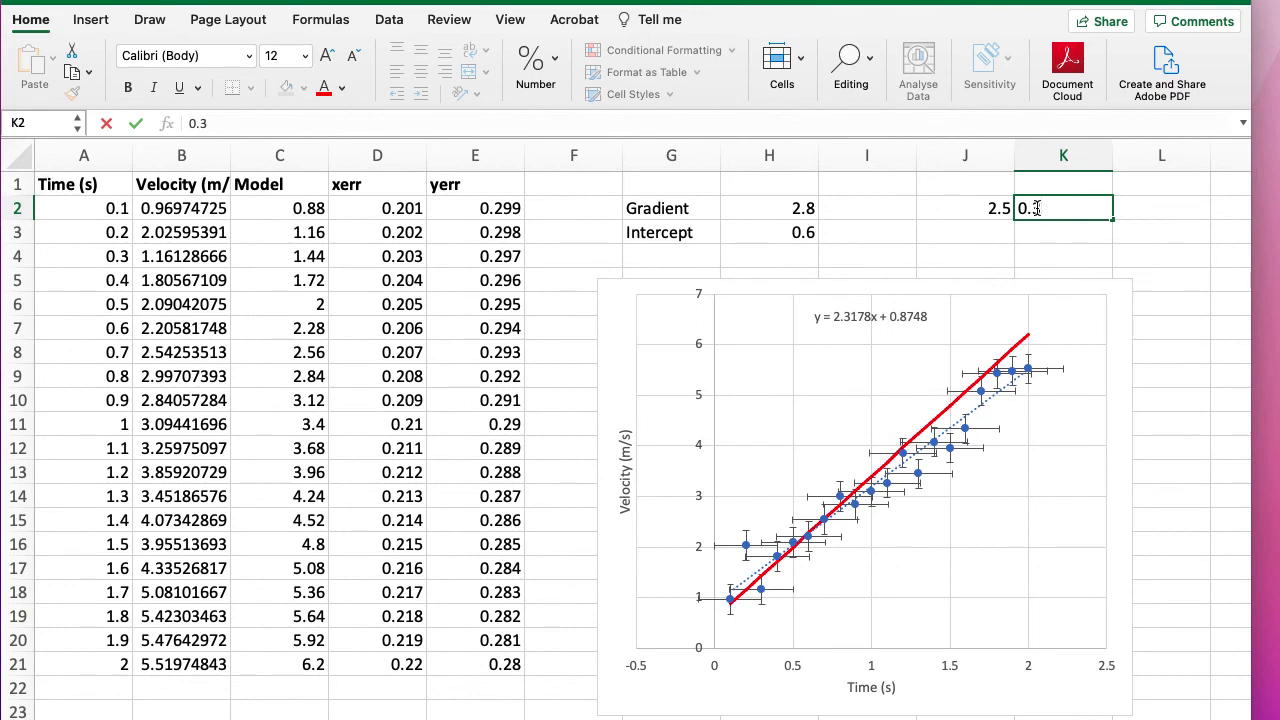
pyautogui.click(1150, 309)
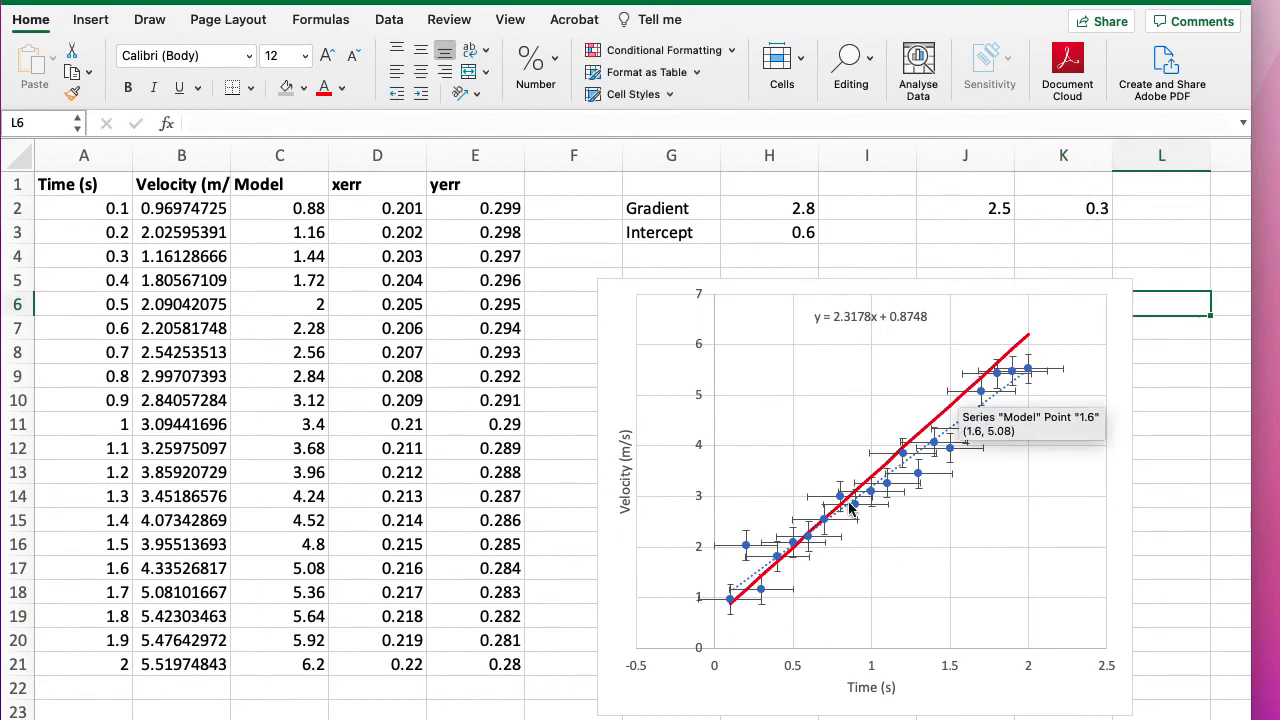